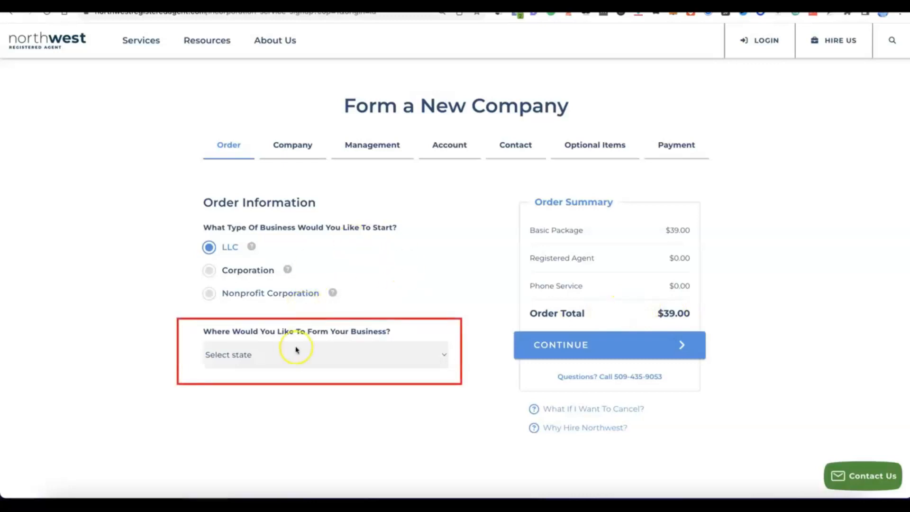
Step: Choose NM - New Mexico as the state for forming the LLC and continue to the company details
left_click(443, 354)
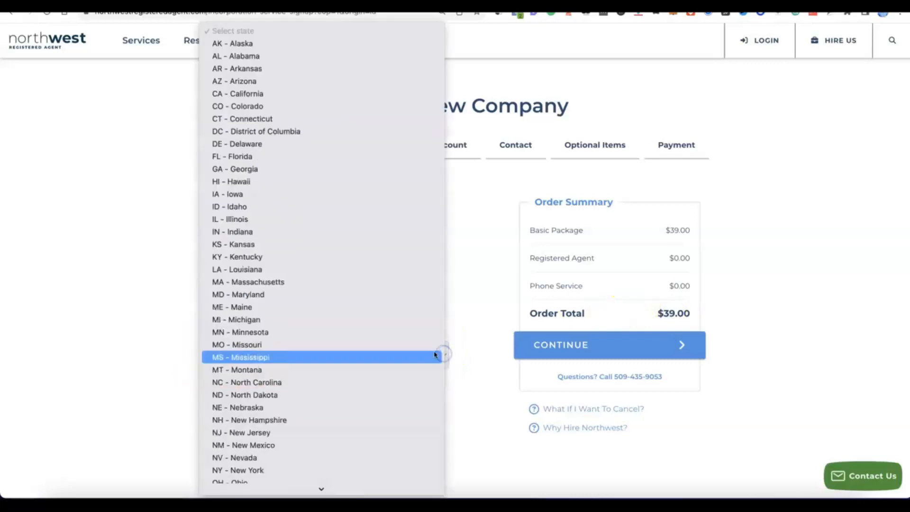
scroll(328, 301, "down", 4)
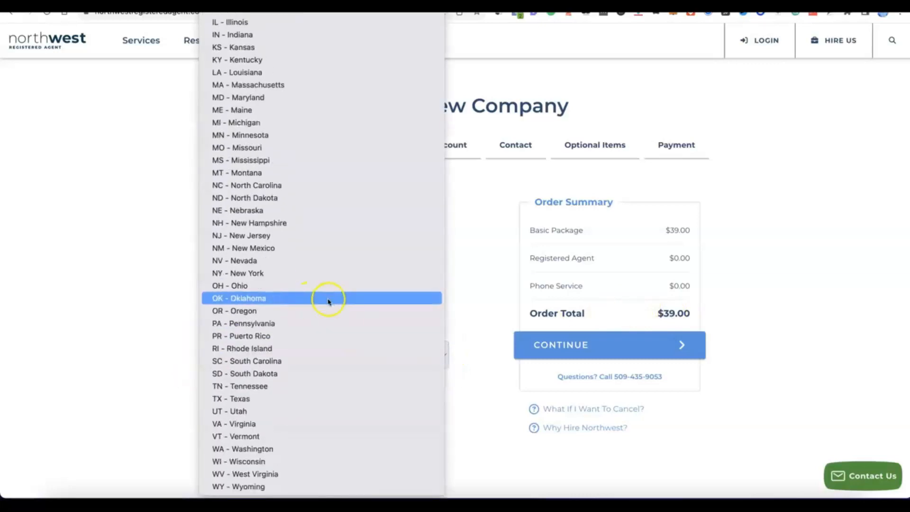
left_click(254, 248)
scroll(350, 376, "down", 3)
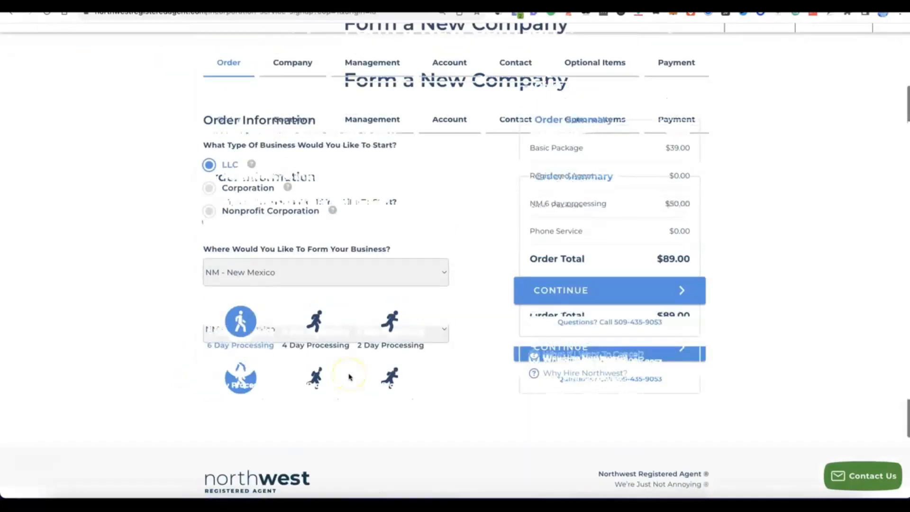
left_click(592, 344)
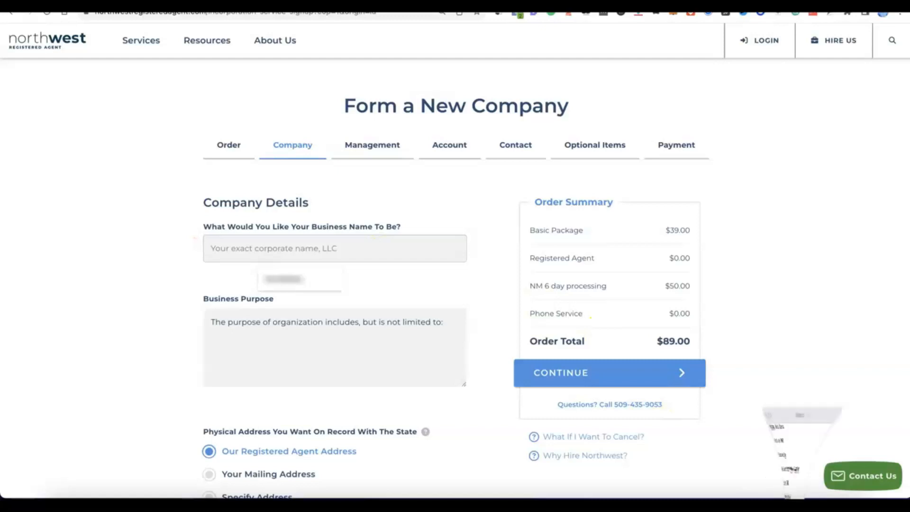
Step: Enter Modoe as the business name and add "E-commerce - online selling of general products." to the business purpose
left_click(353, 247)
type("Modoe")
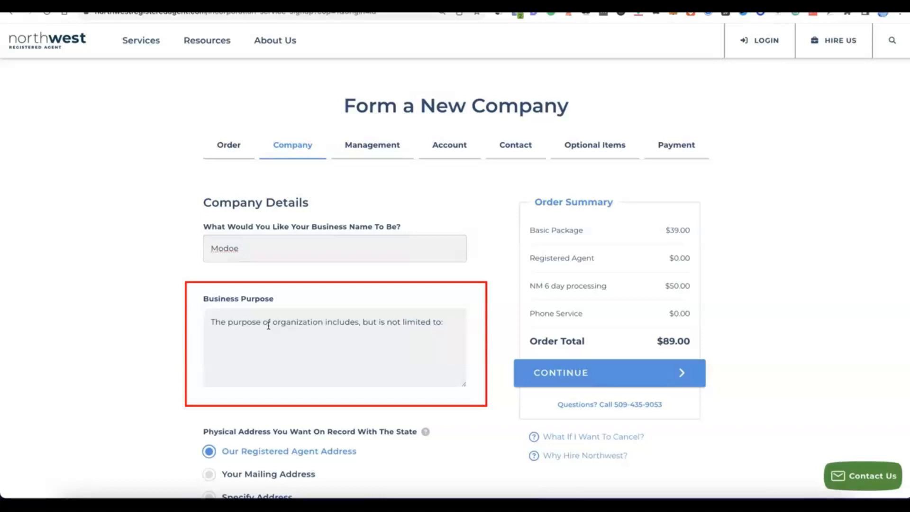
left_click(256, 355)
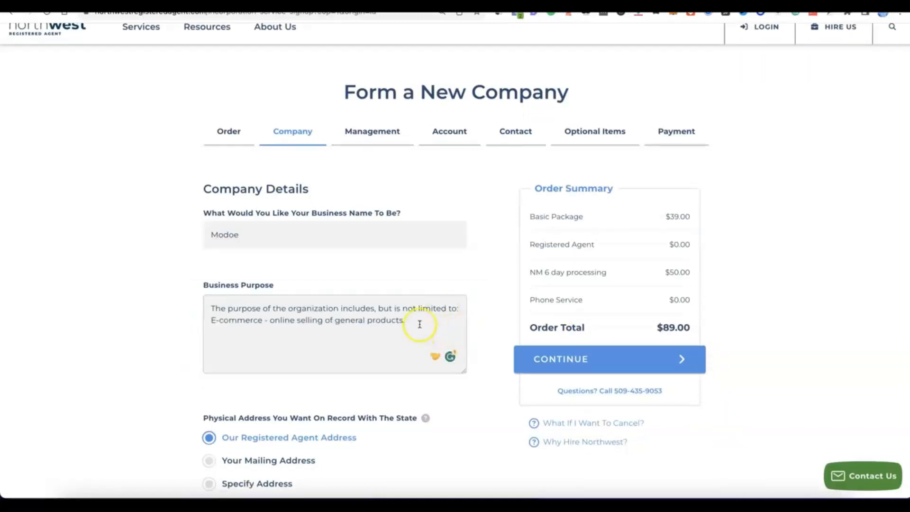
Step: Keep the registered agent address as both physical and mailing address on record, and continue to company management
scroll(410, 325, "down", 3)
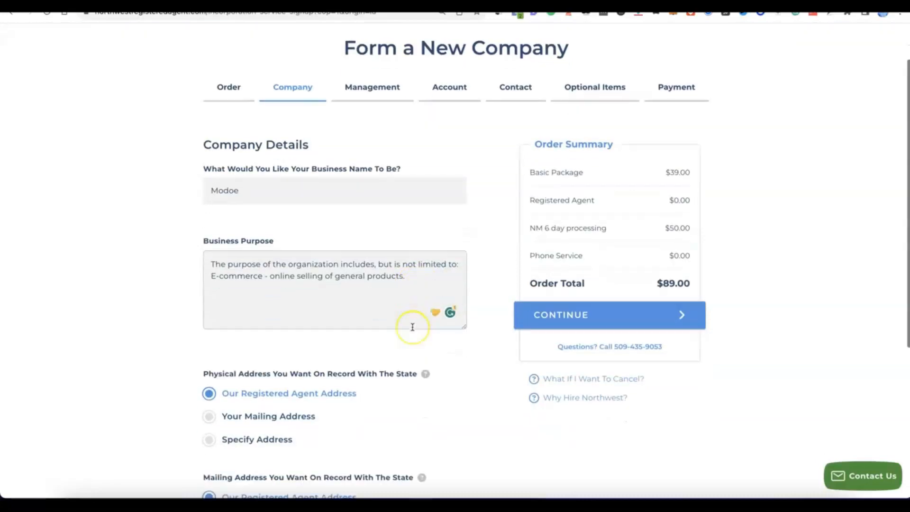
scroll(413, 327, "down", 1)
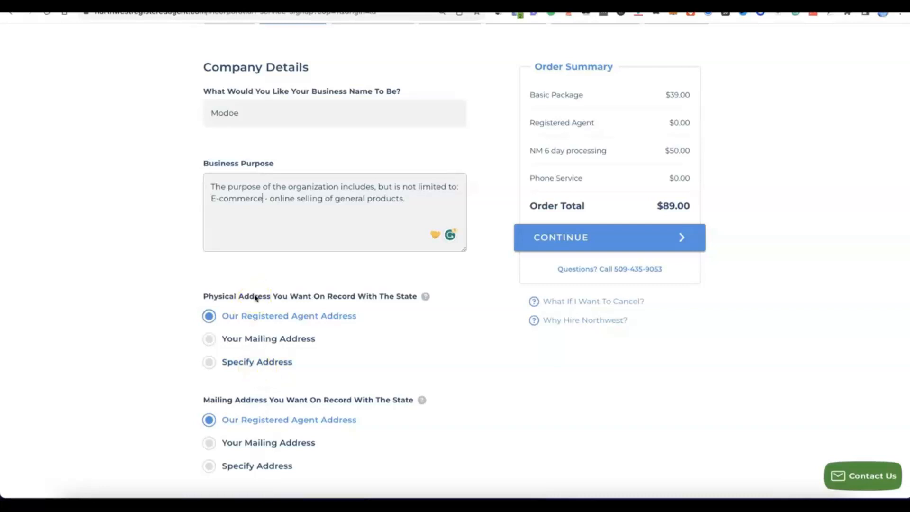
scroll(255, 297, "down", 3)
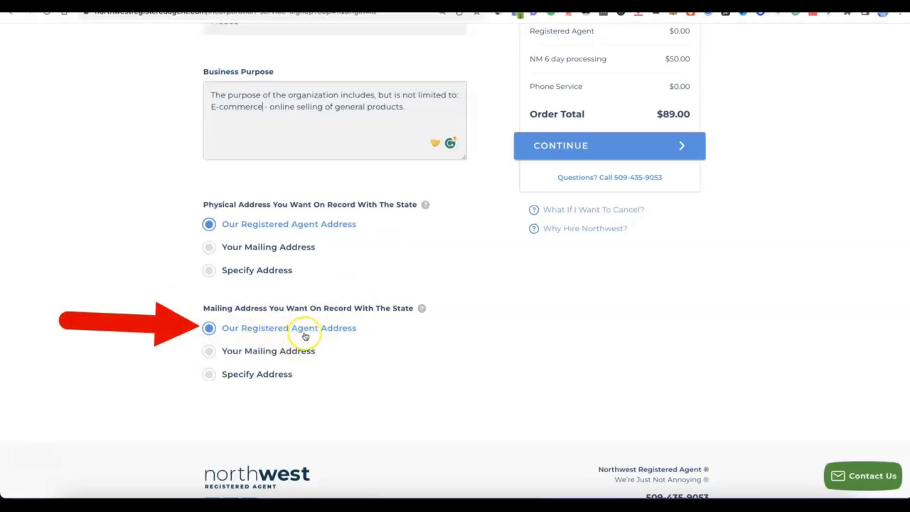
scroll(358, 332, "up", 5)
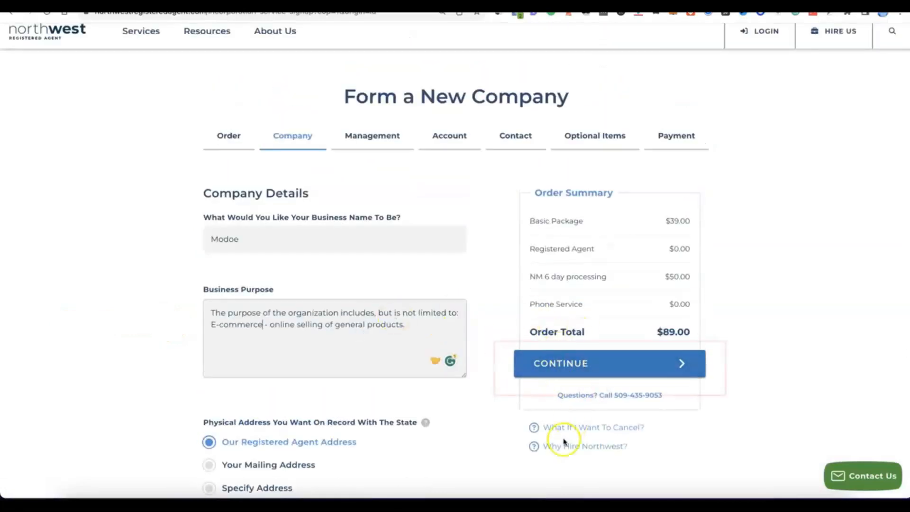
left_click(566, 371)
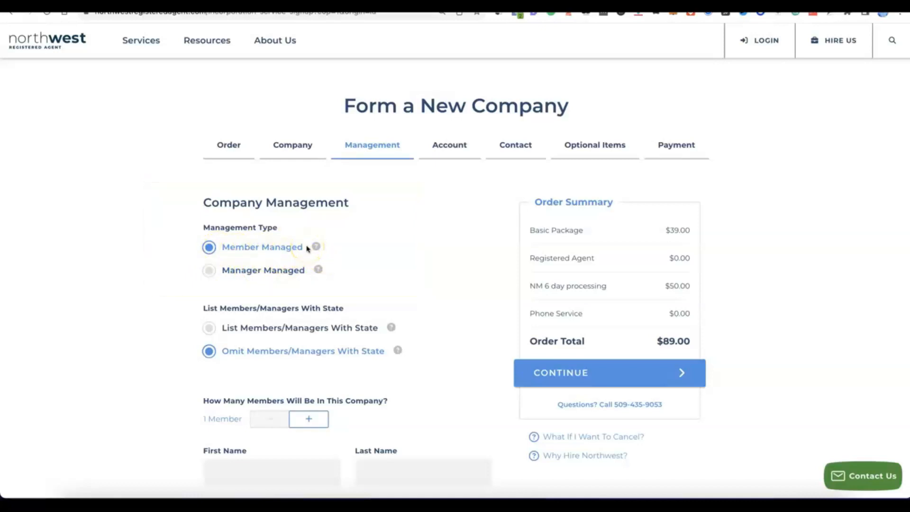
Step: Set the company to two members, fill in both members' first and last names, and continue to the account setup
scroll(258, 237, "down", 2)
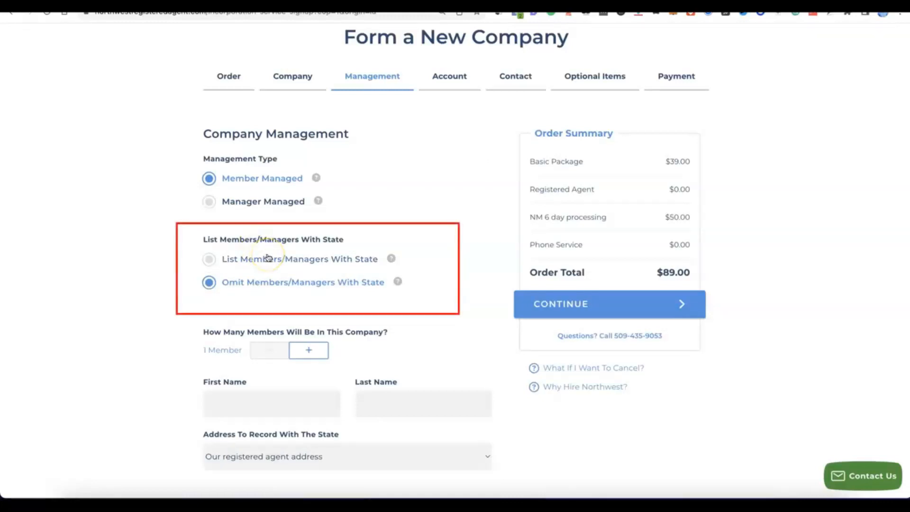
left_click(313, 351)
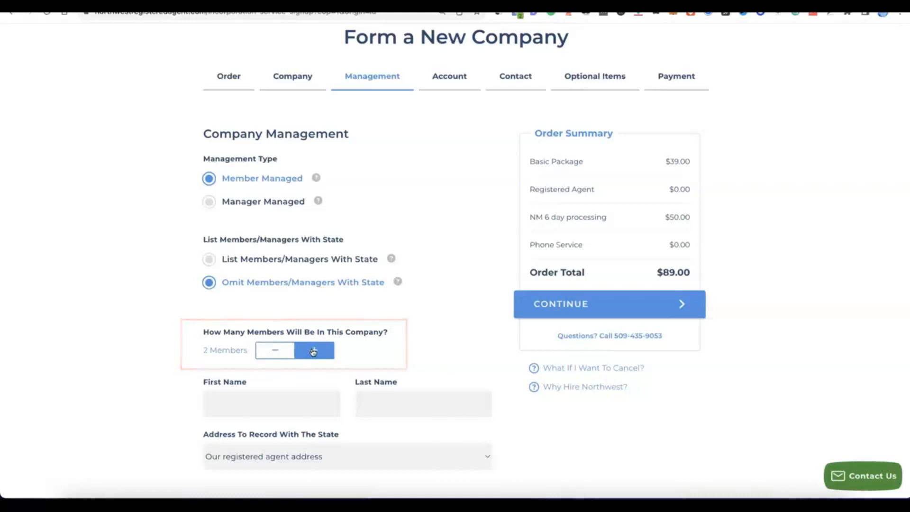
scroll(313, 352, "down", 1)
scroll(313, 353, "down", 4)
scroll(306, 350, "up", 1)
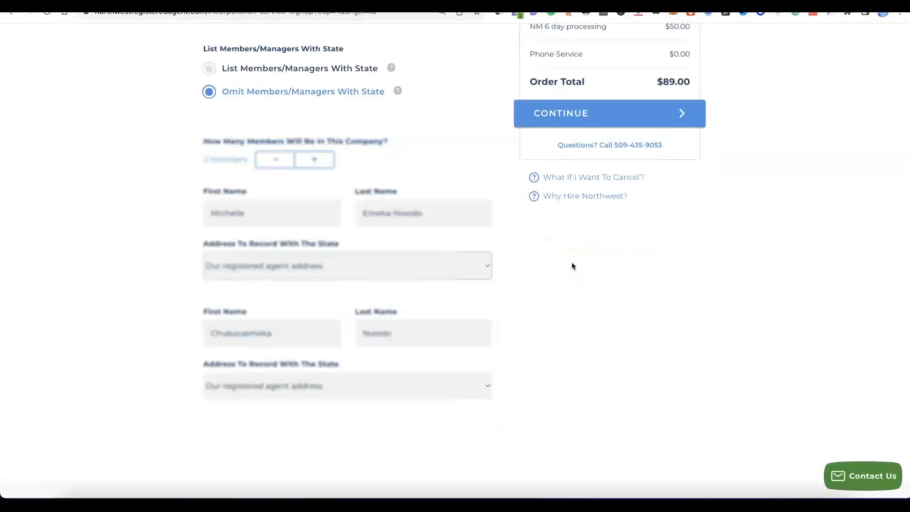
left_click(538, 265)
scroll(539, 275, "up", 2)
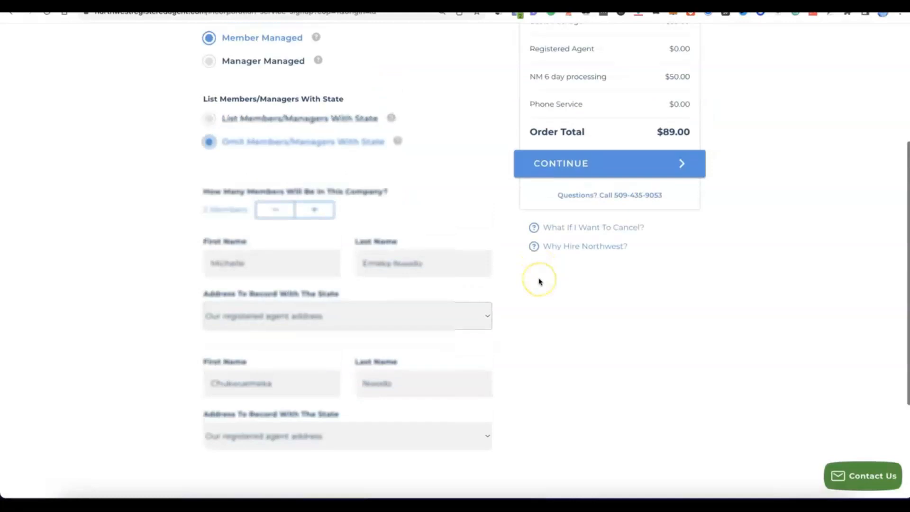
scroll(571, 183, "up", 1)
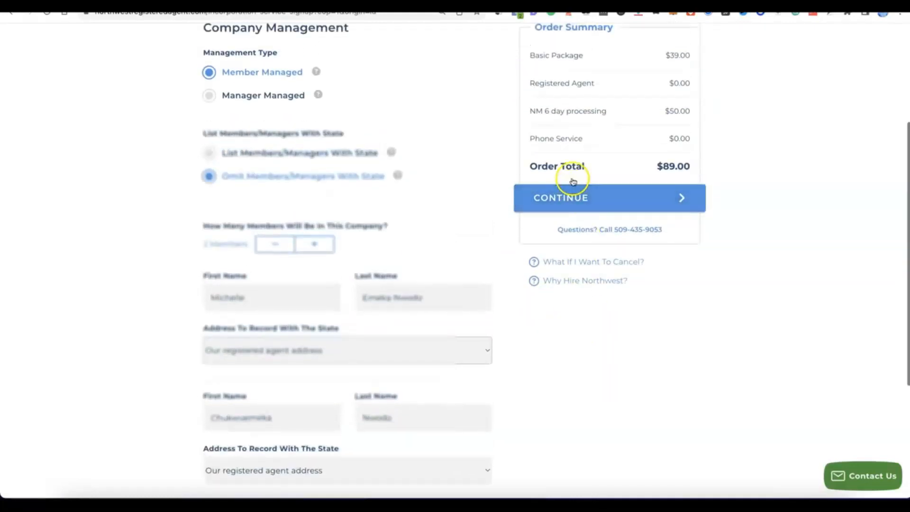
left_click(574, 193)
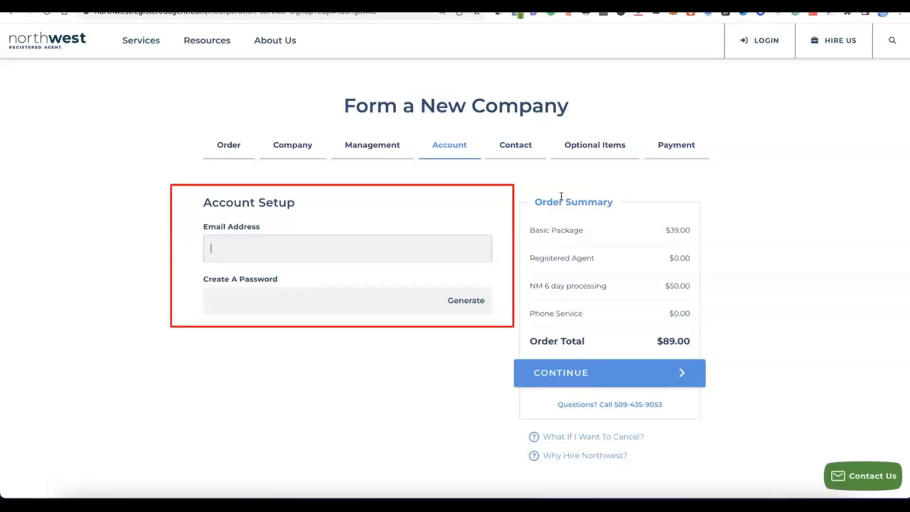
Step: Enter the account's email address, generate an account password, and continue to the contact details
left_click(310, 241)
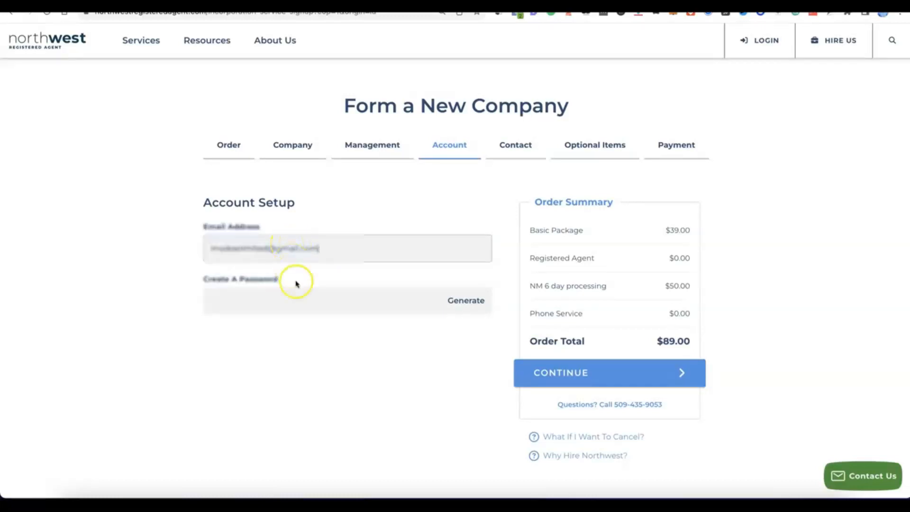
left_click(293, 300)
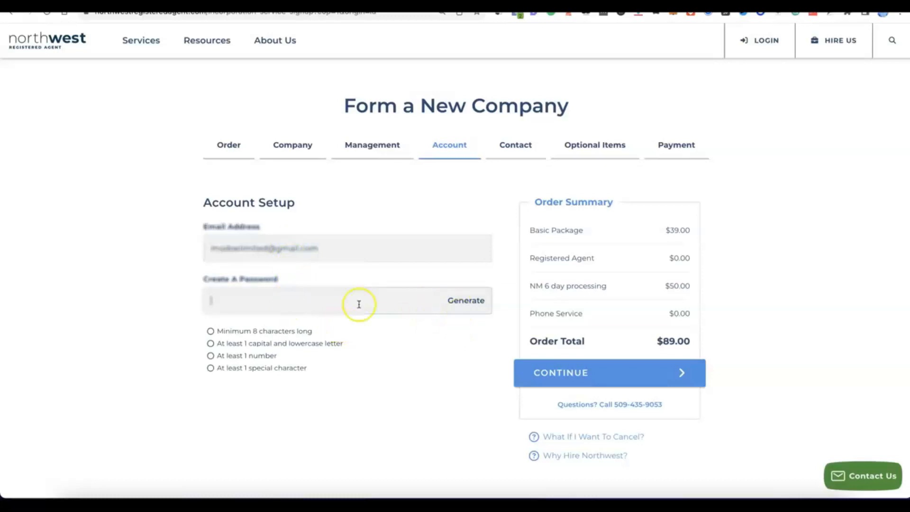
left_click(467, 301)
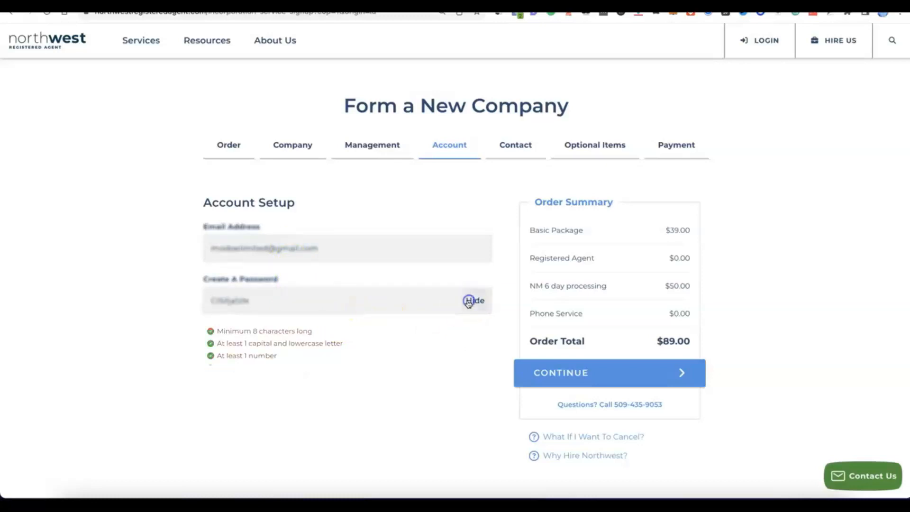
left_click(330, 342)
scroll(329, 342, "down", 1)
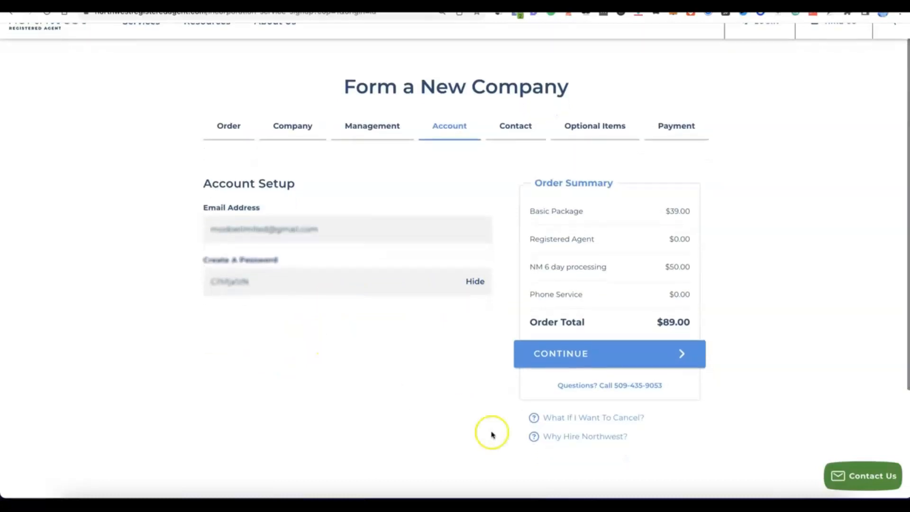
left_click(583, 365)
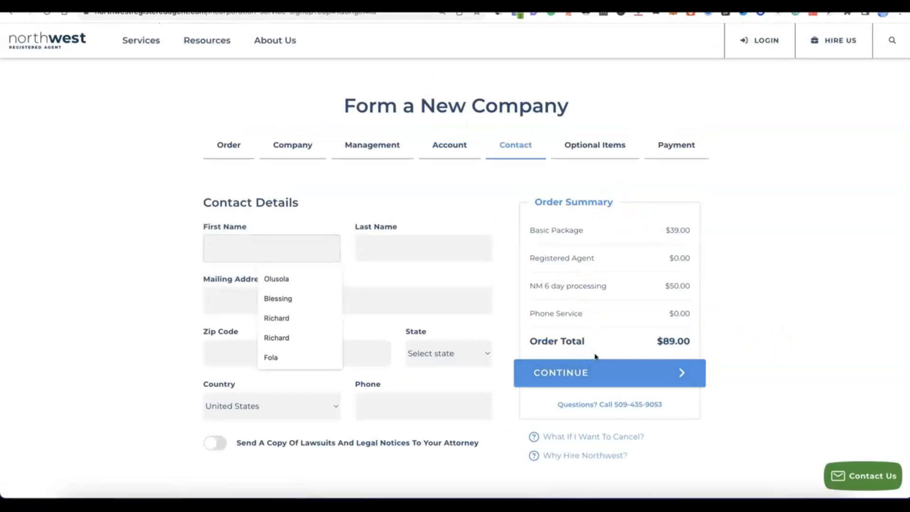
Step: Fill in the contact's name, mailing address, country and phone number, and continue to the optional items
left_click(145, 221)
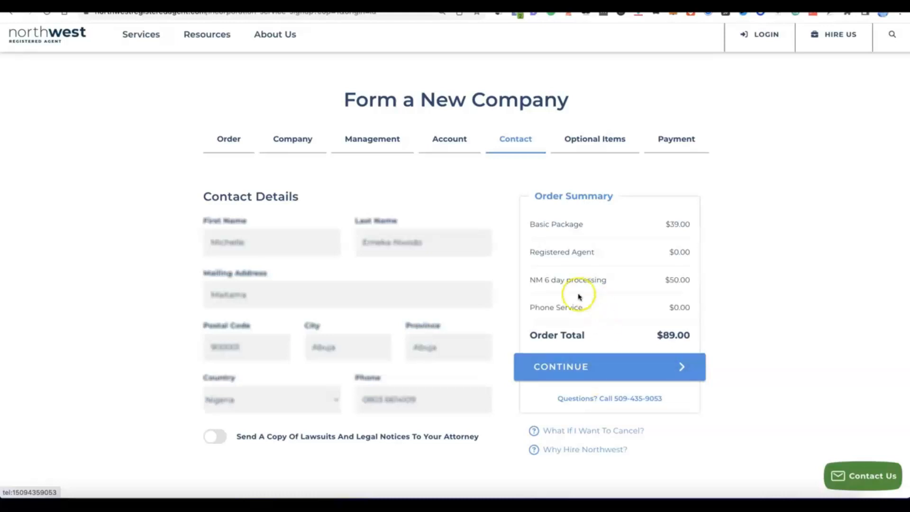
left_click(565, 375)
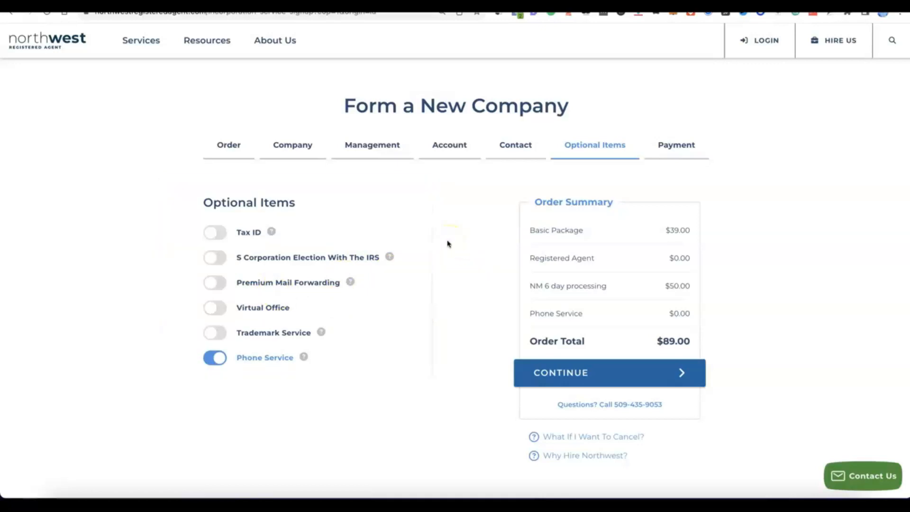
Step: Remove the Phone Service from the optional items
left_click(219, 360)
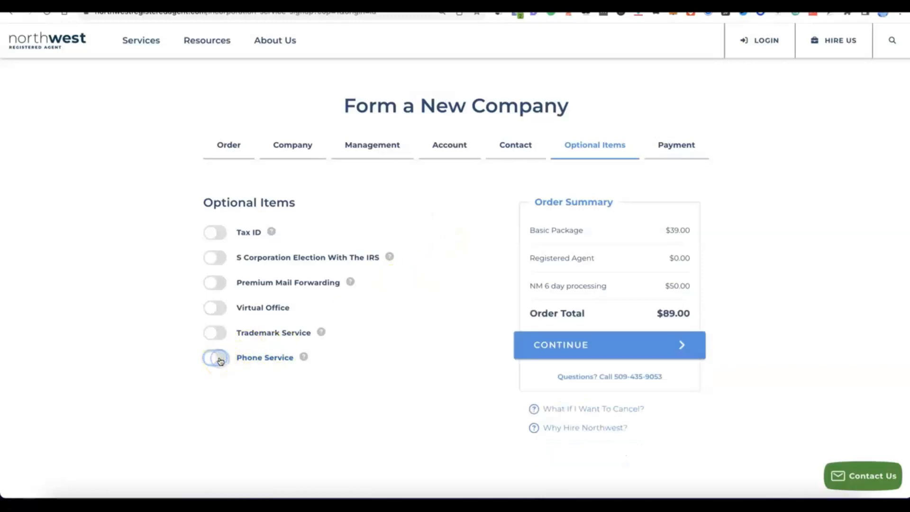
left_click(211, 359)
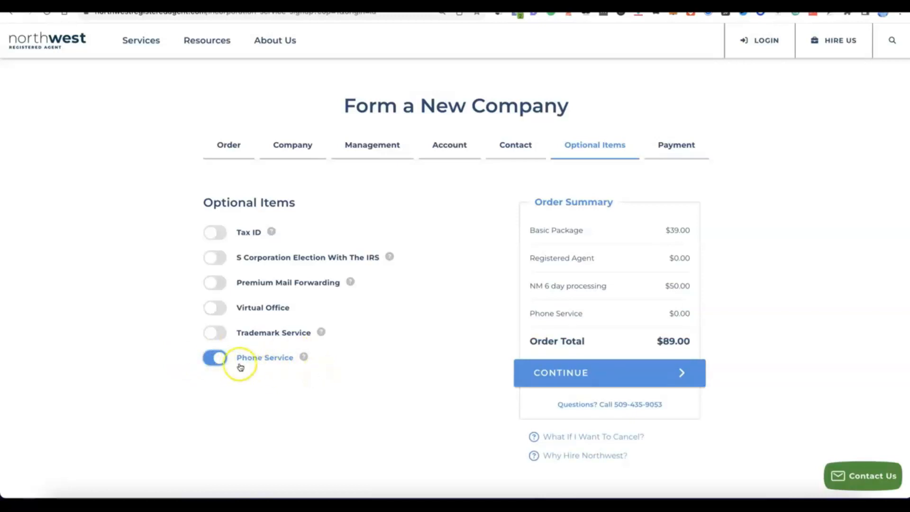
left_click(219, 362)
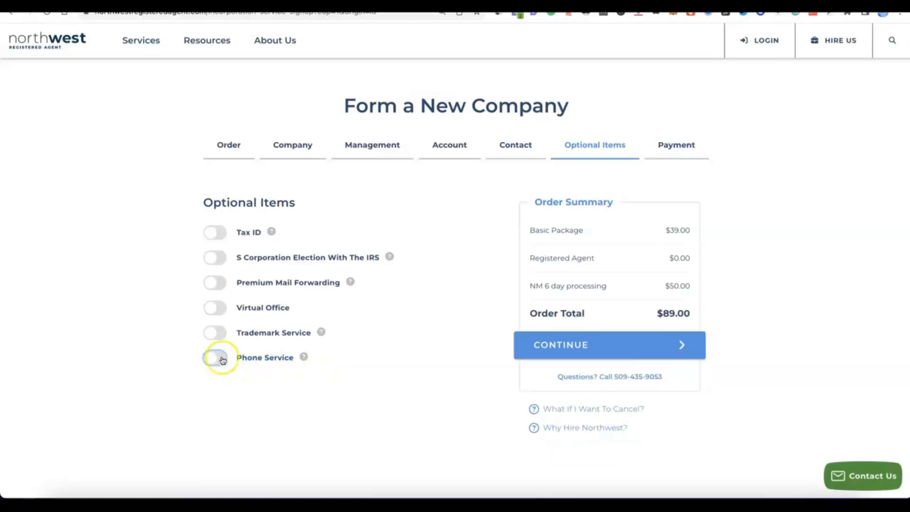
Step: Add the Tax ID item with the Do NOT Have Social Security Number option and continue to payment
left_click(210, 232)
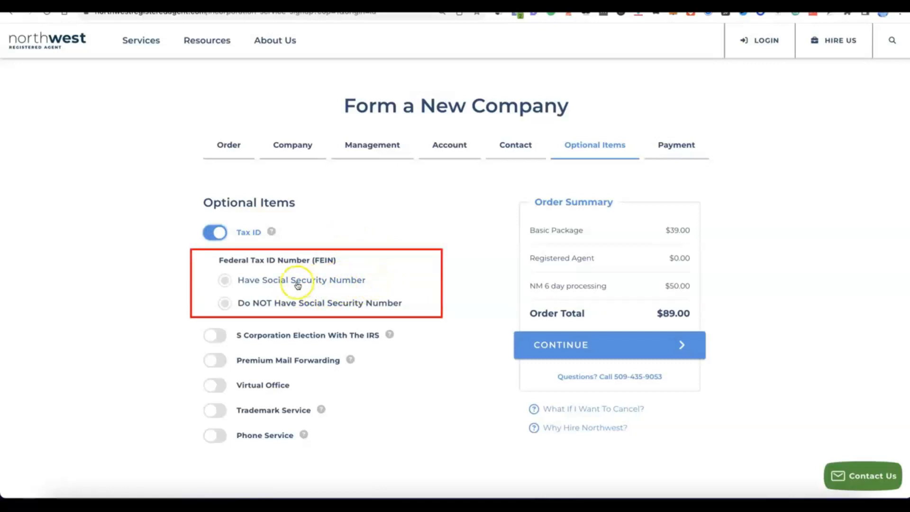
left_click(226, 279)
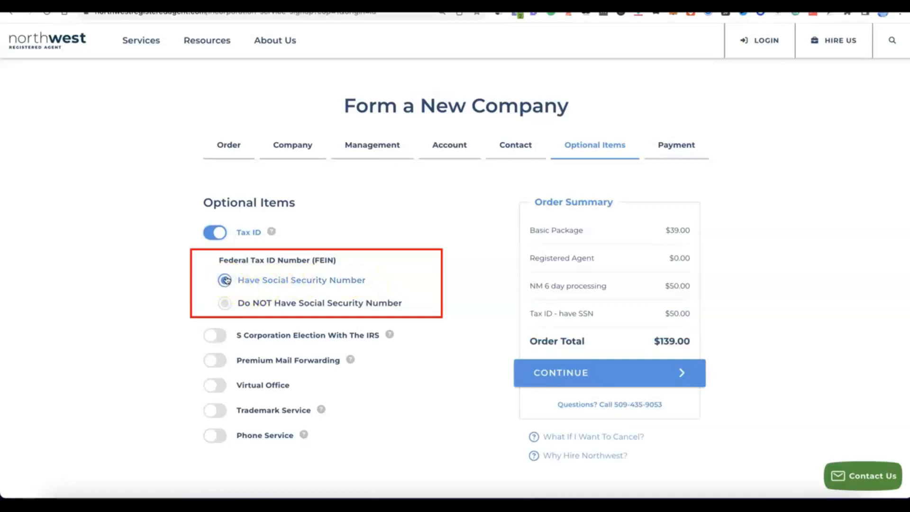
left_click(221, 304)
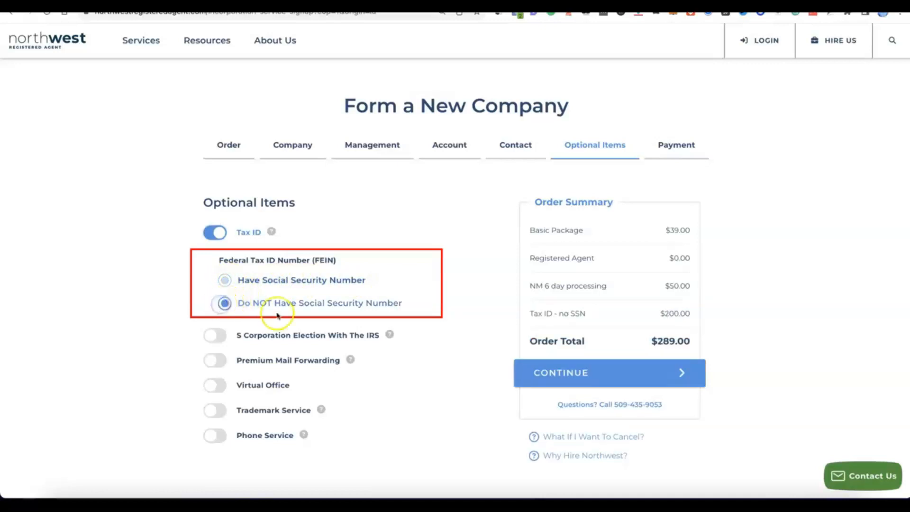
left_click(307, 306)
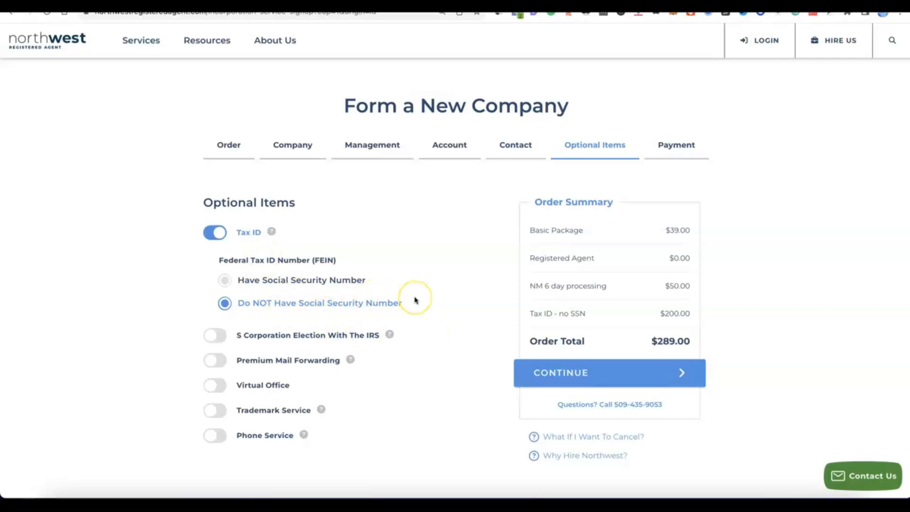
scroll(415, 300, "down", 2)
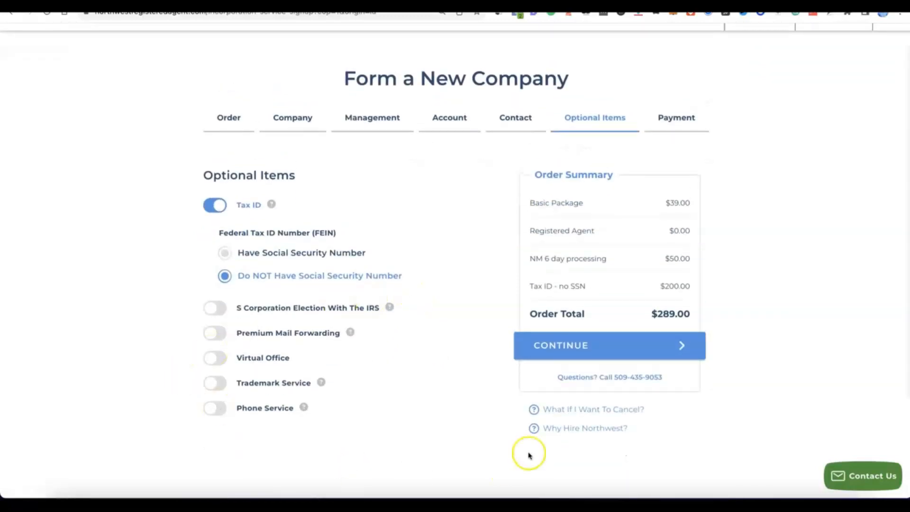
left_click(573, 345)
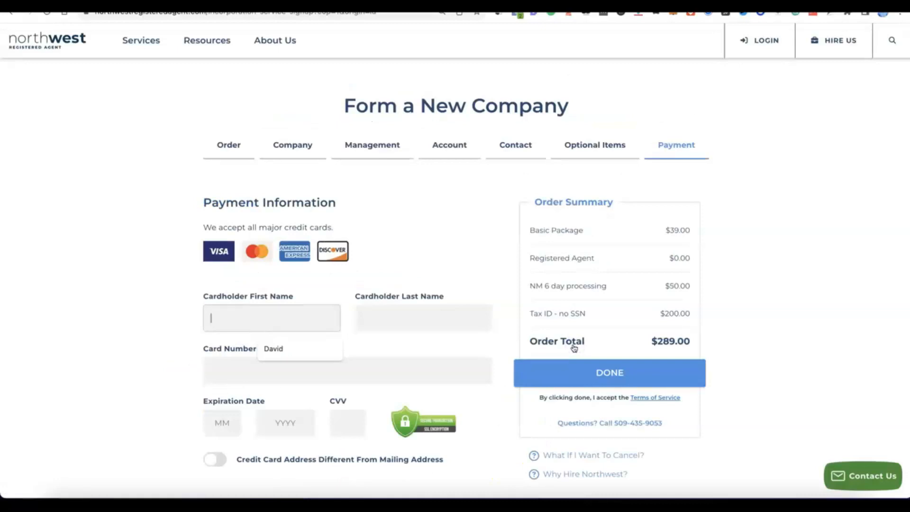
Step: Fill in the payment information with the cardholder's name, card number, expiration date and CVV
scroll(573, 332, "down", 3)
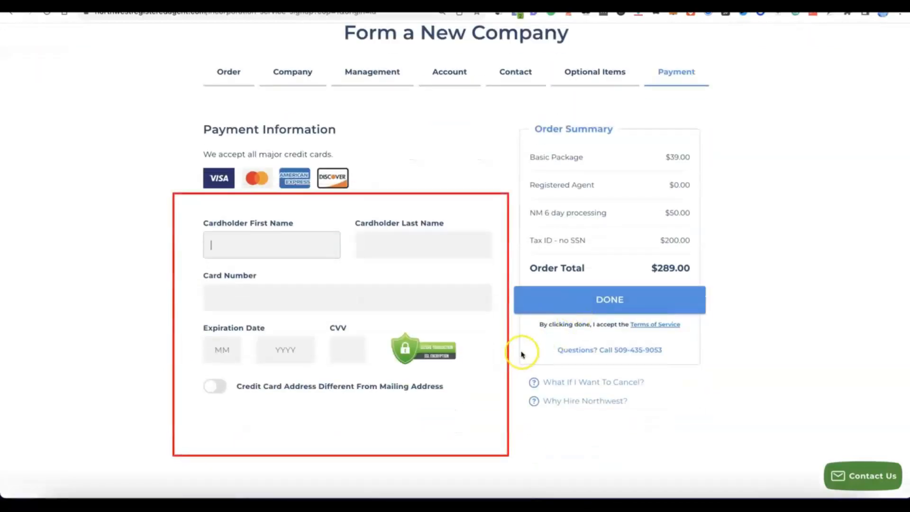
left_click(249, 245)
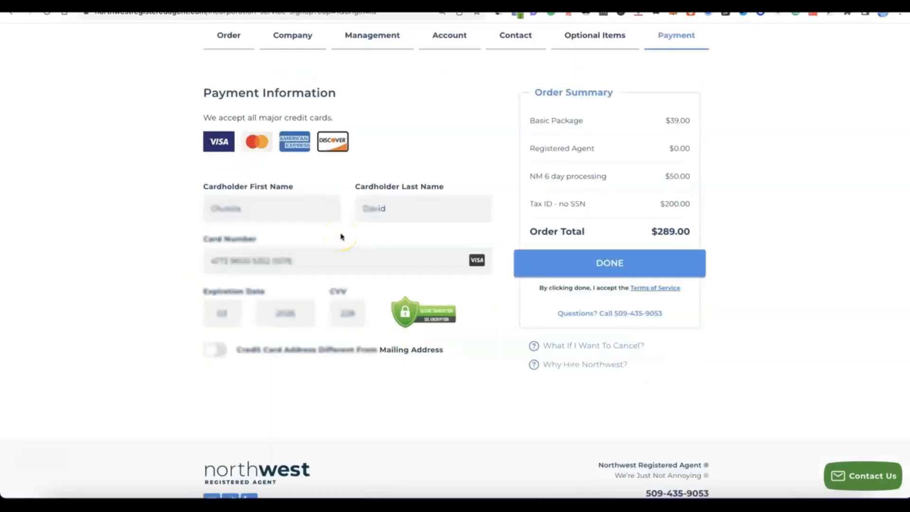
Step: Place the paid order and submit its verification with no additional business items added
left_click(582, 264)
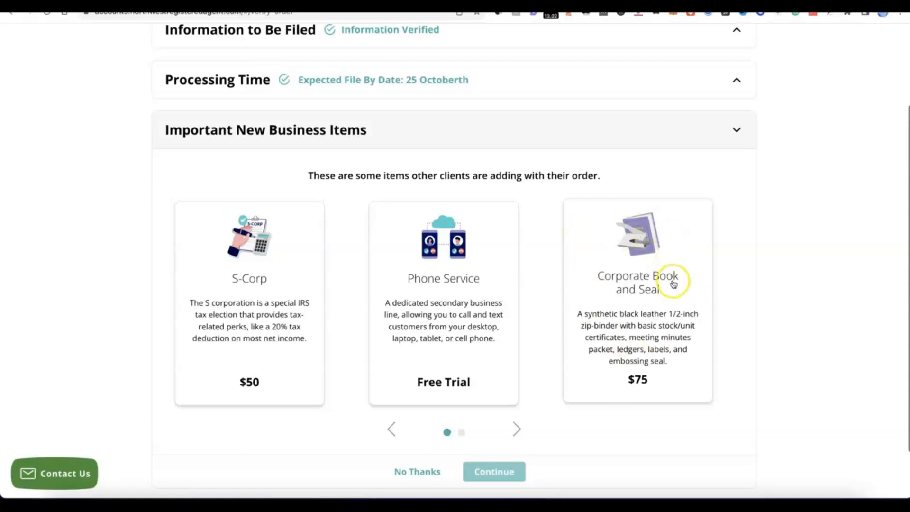
scroll(555, 256, "down", 1)
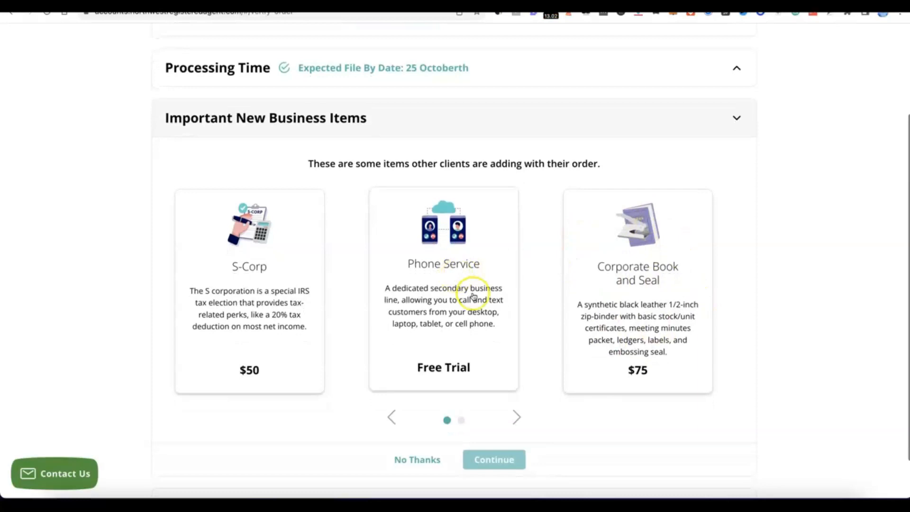
scroll(474, 297, "down", 2)
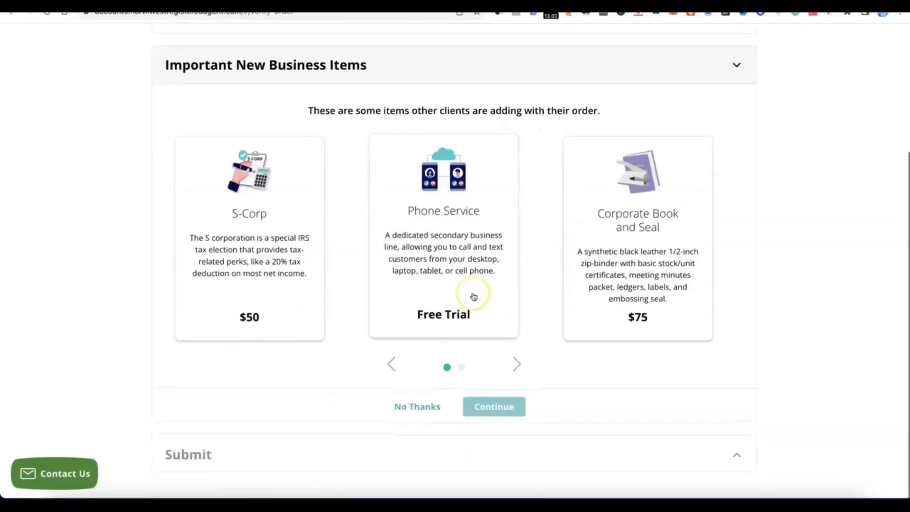
left_click(424, 409)
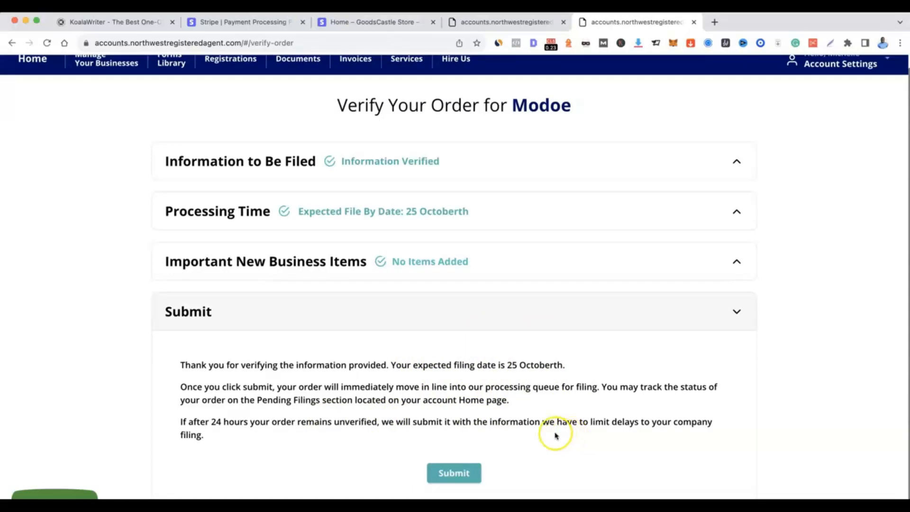
left_click(455, 473)
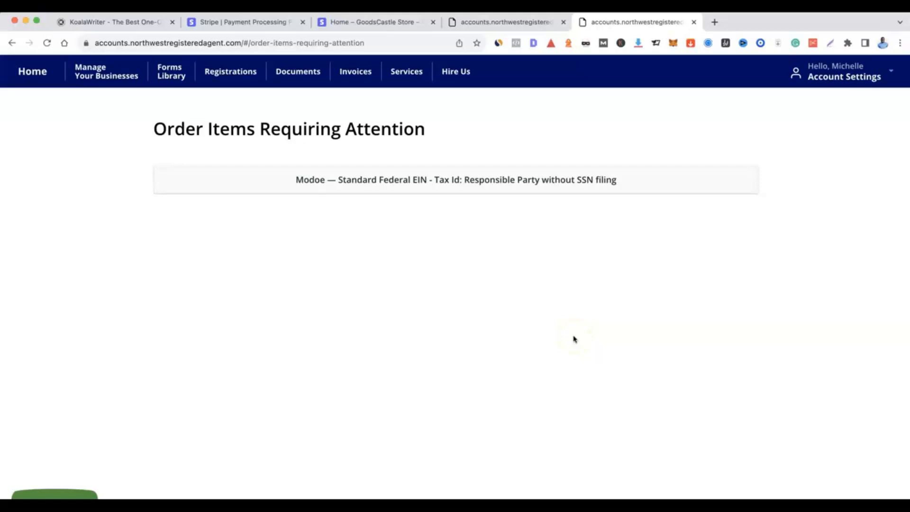
Step: Open the Standard Federal EIN filing without SSN for Modoe LLC and choose the existing contact as the Responsible Party
left_click(420, 181)
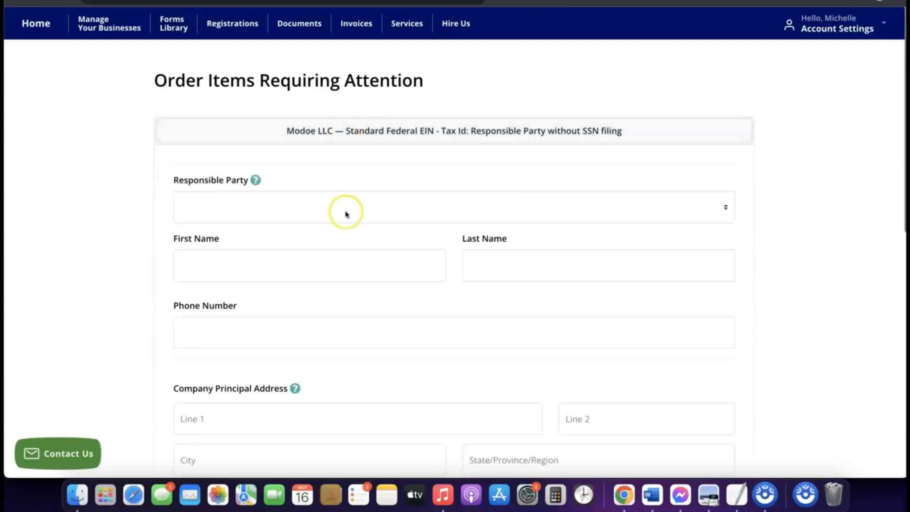
scroll(345, 213, "down", 3)
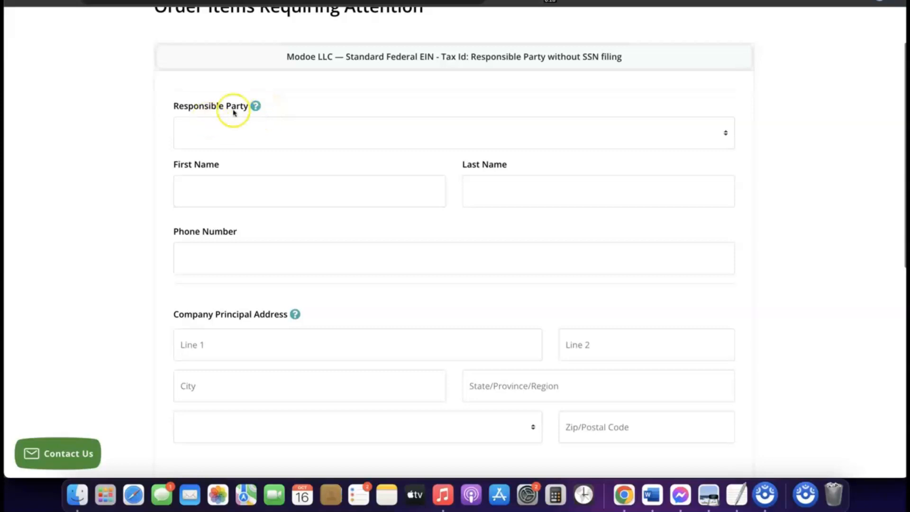
left_click(250, 126)
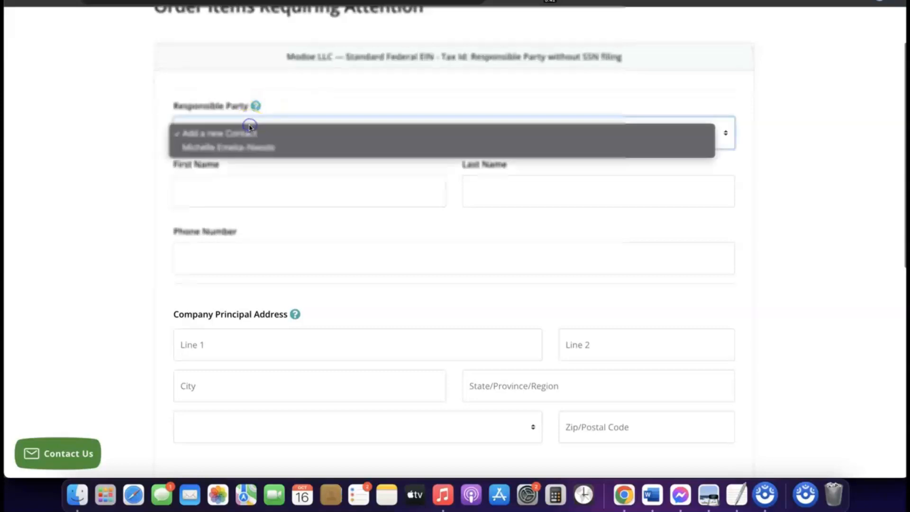
left_click(240, 147)
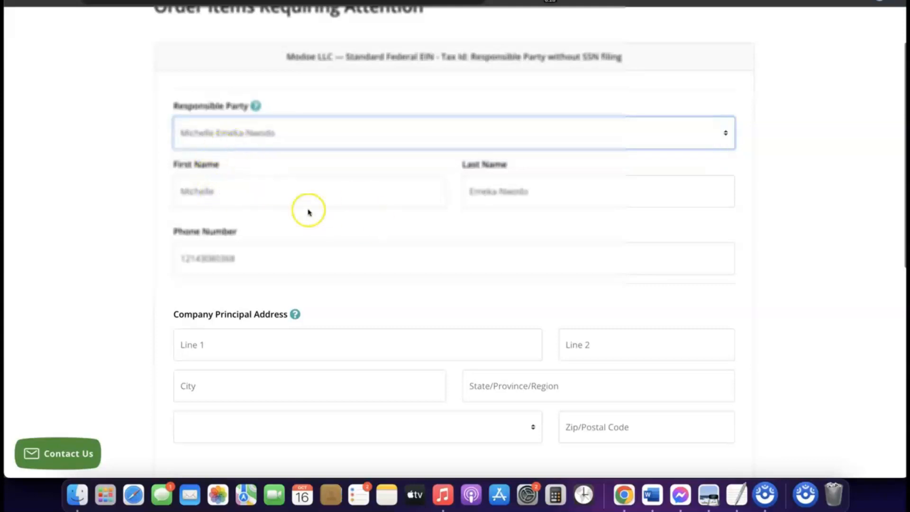
Step: Fill in the Company Principal Address with the company's street address, suite, city, state, country and zip code
scroll(376, 223, "down", 5)
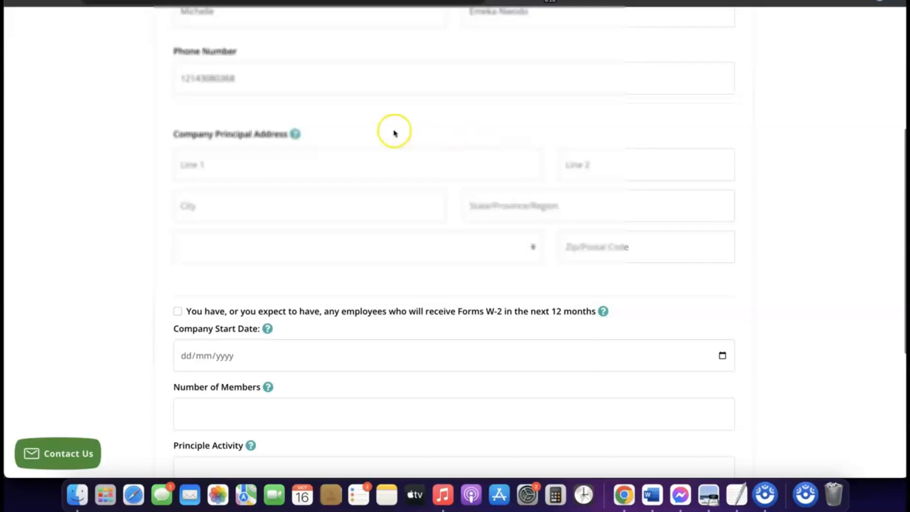
scroll(309, 138, "down", 1)
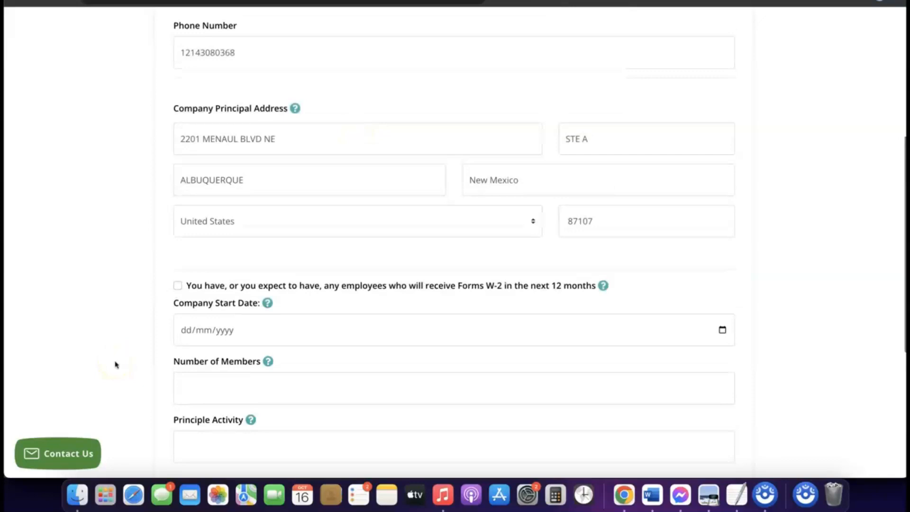
Step: Review the W-2 employees option and the Company Start Date field with its help note
scroll(261, 334, "down", 2)
mouse_move(261, 336)
scroll(261, 336, "down", 1)
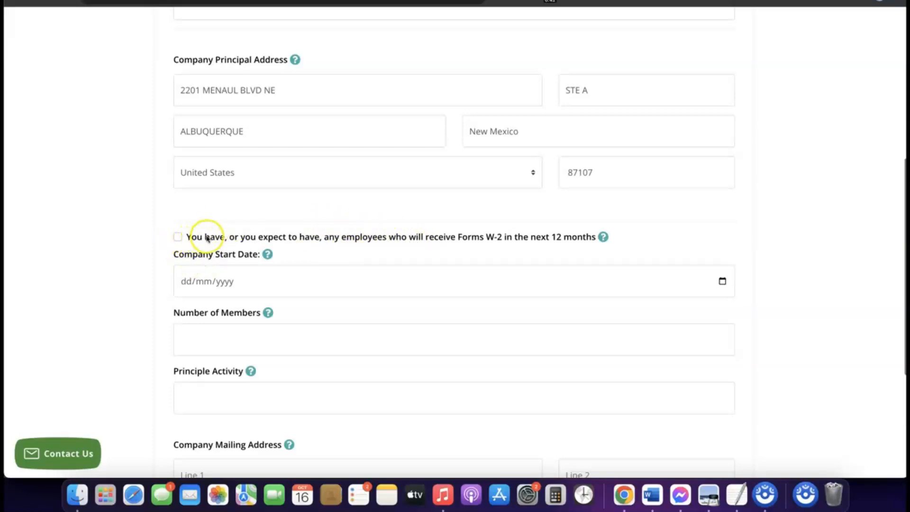
scroll(207, 237, "down", 1)
scroll(218, 226, "down", 1)
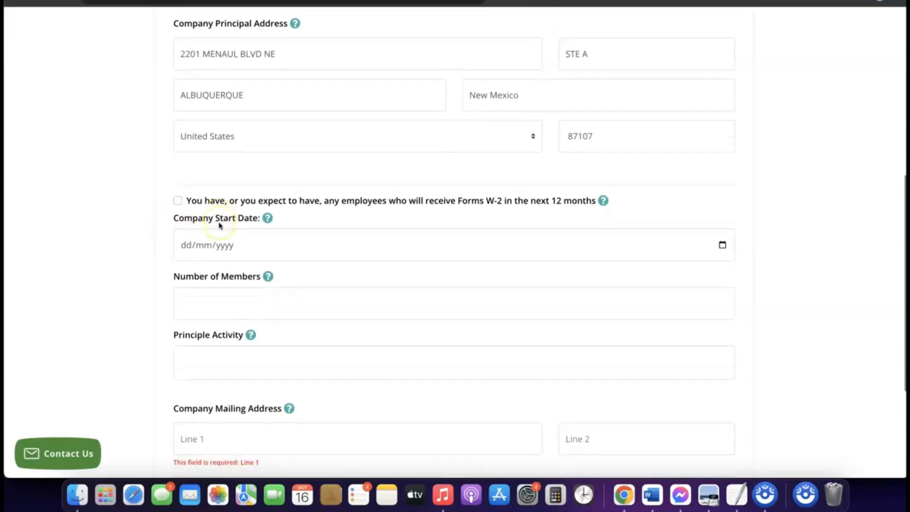
scroll(219, 226, "down", 1)
left_click(222, 243)
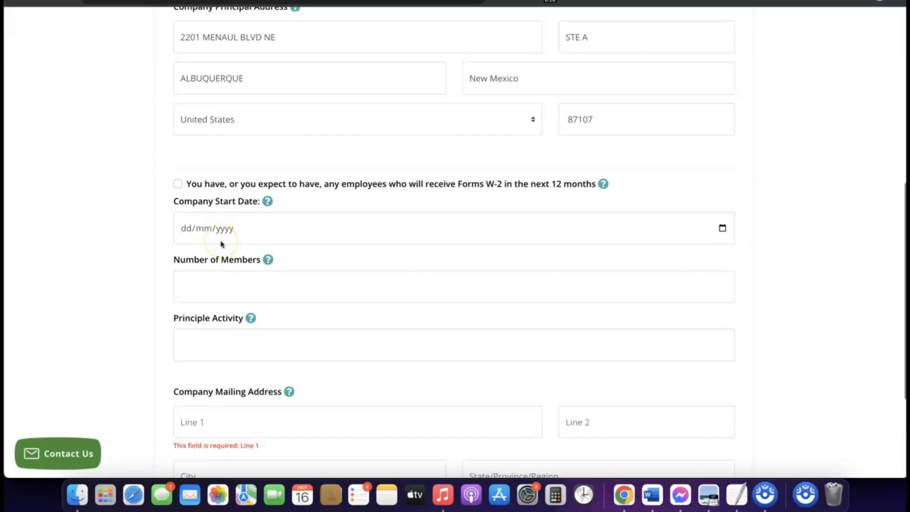
left_click(218, 232)
left_click(219, 231)
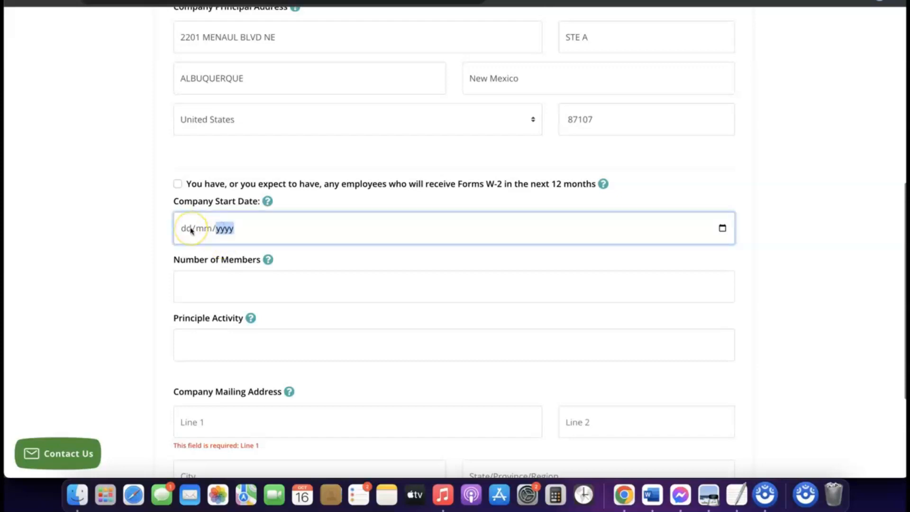
left_click(247, 213)
left_click(266, 202)
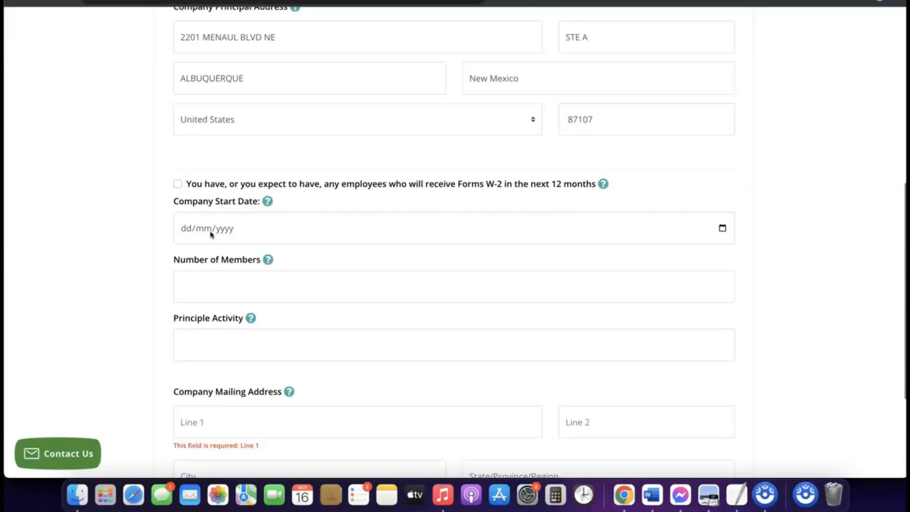
Step: Set the Company Start Date to 16/01/2024
left_click(725, 230)
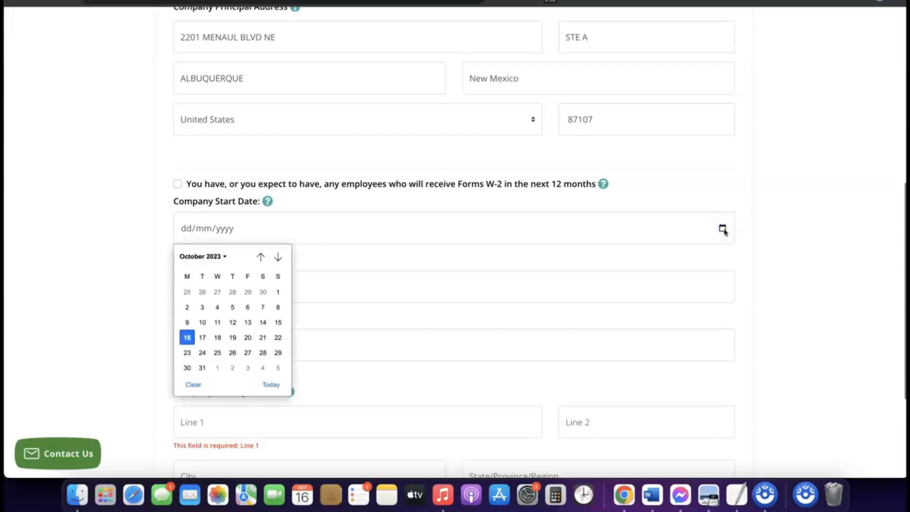
left_click(221, 256)
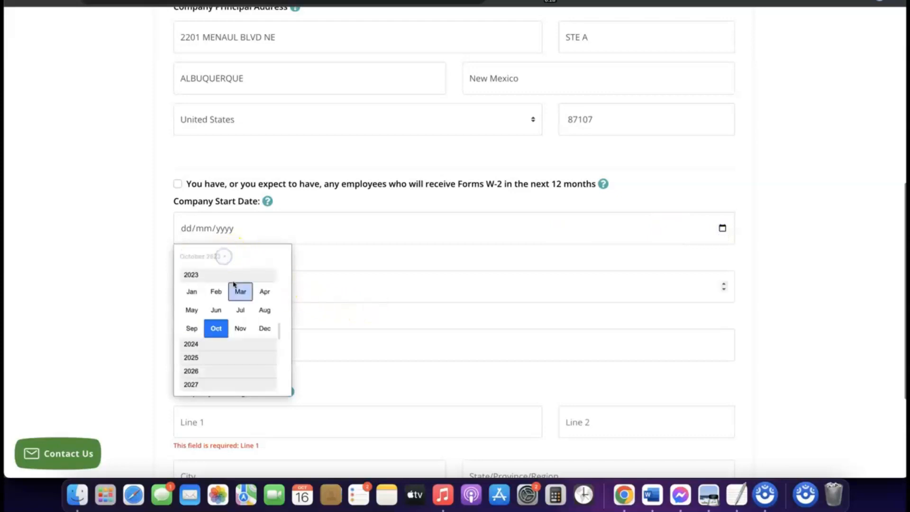
left_click(201, 344)
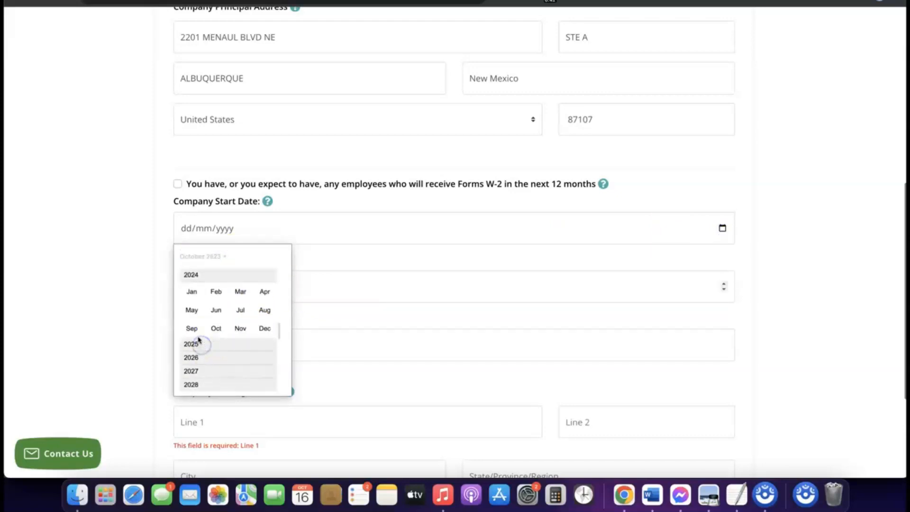
left_click(191, 291)
left_click(397, 282)
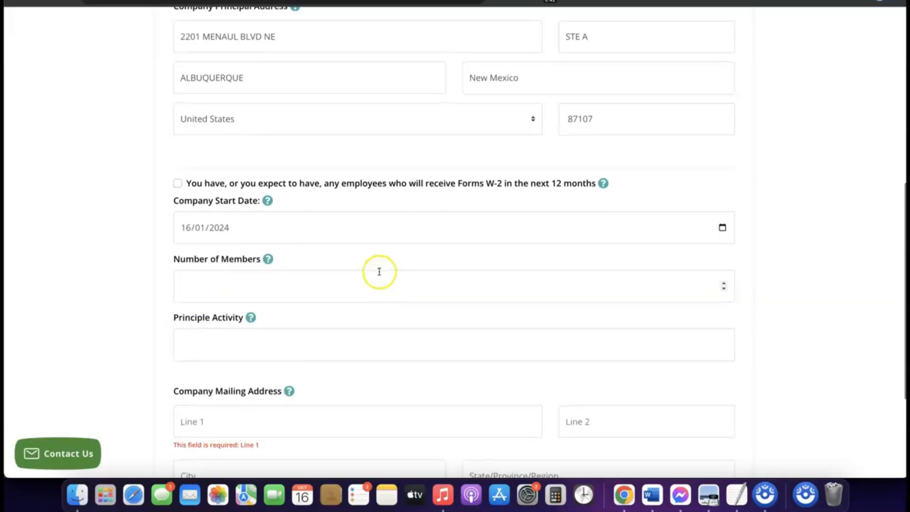
Step: Set the Number of Members to 1 and the Principle Activity to eCommerce
scroll(379, 271, "down", 1)
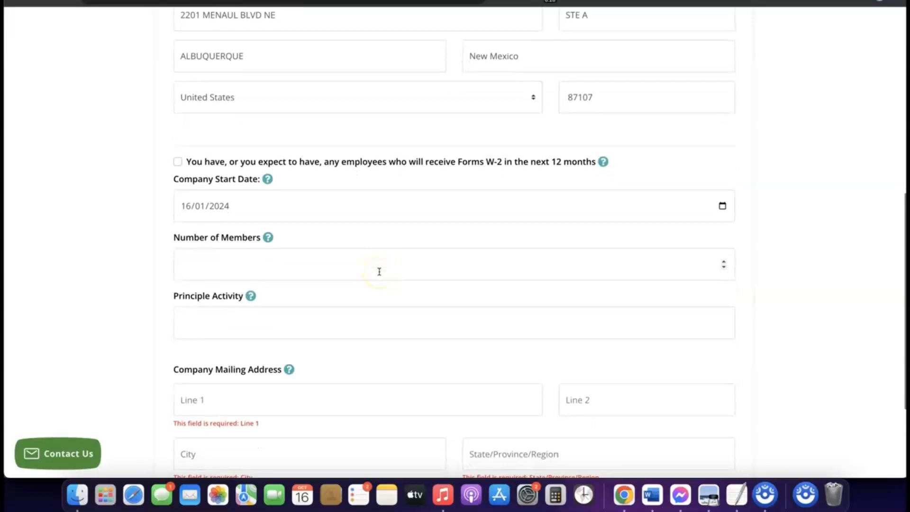
left_click(335, 265)
left_click(315, 264)
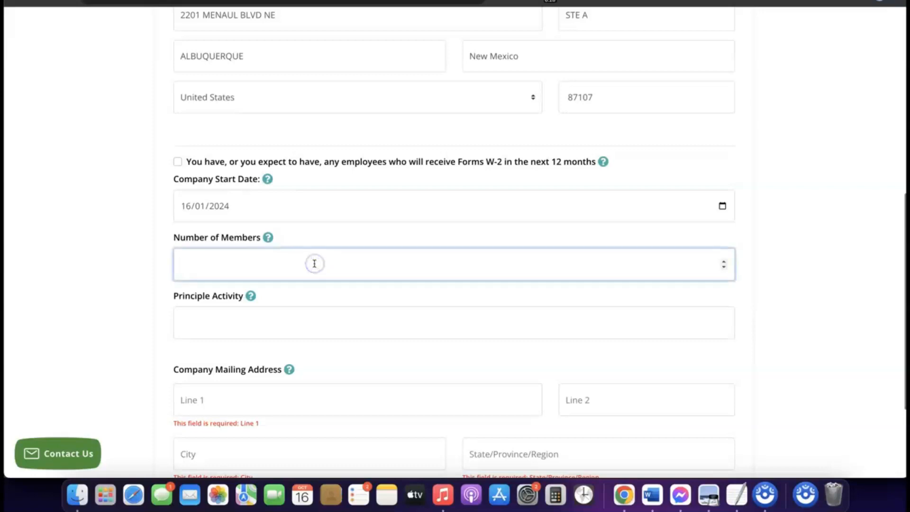
type("1")
scroll(315, 265, "down", 3)
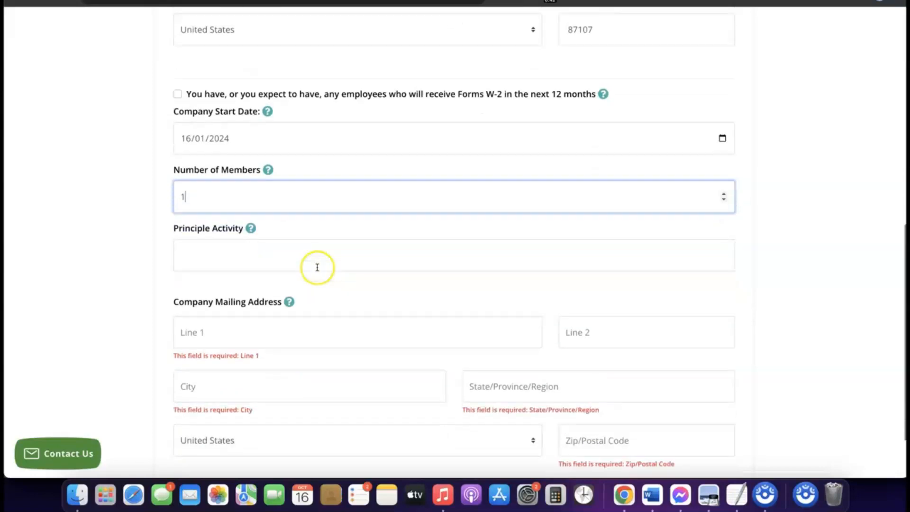
left_click(283, 250)
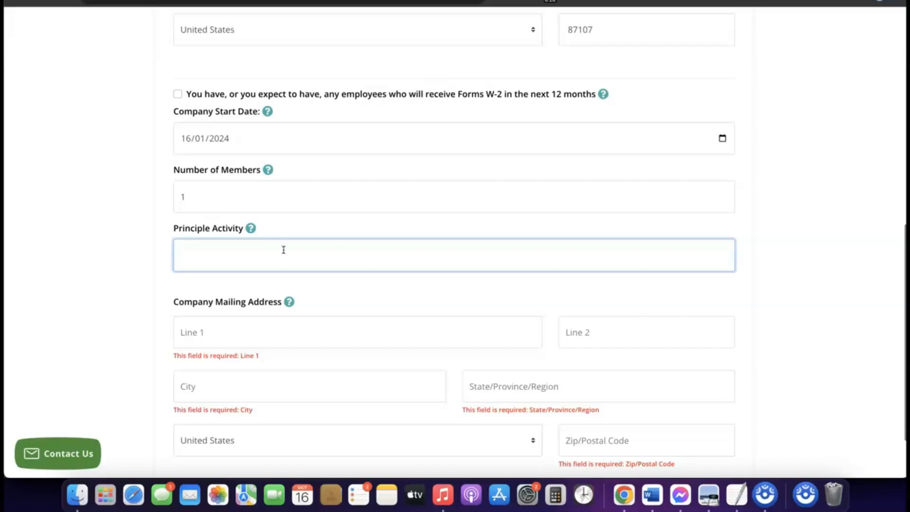
type("eCommerce")
Step: Fill in the Company Mailing Address with the same details as the Company Principal Address
scroll(256, 270, "up", 1)
scroll(256, 271, "down", 3)
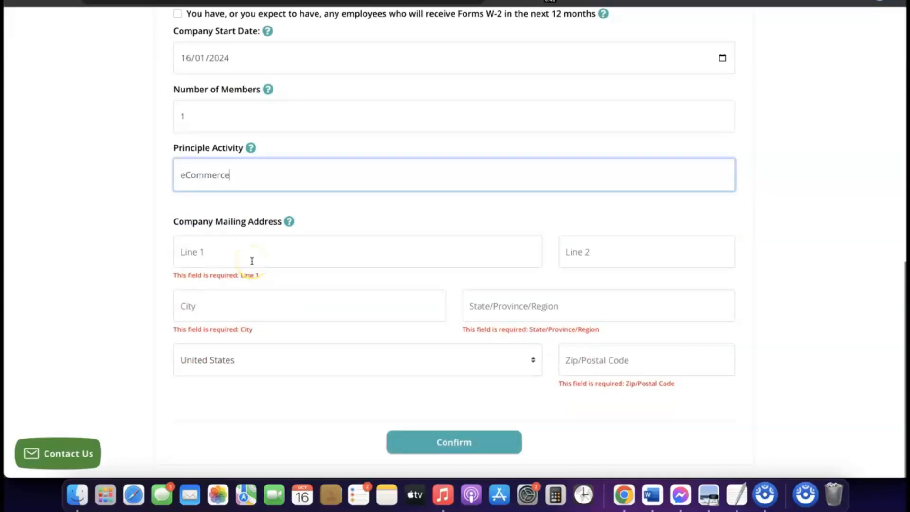
scroll(252, 261, "up", 7)
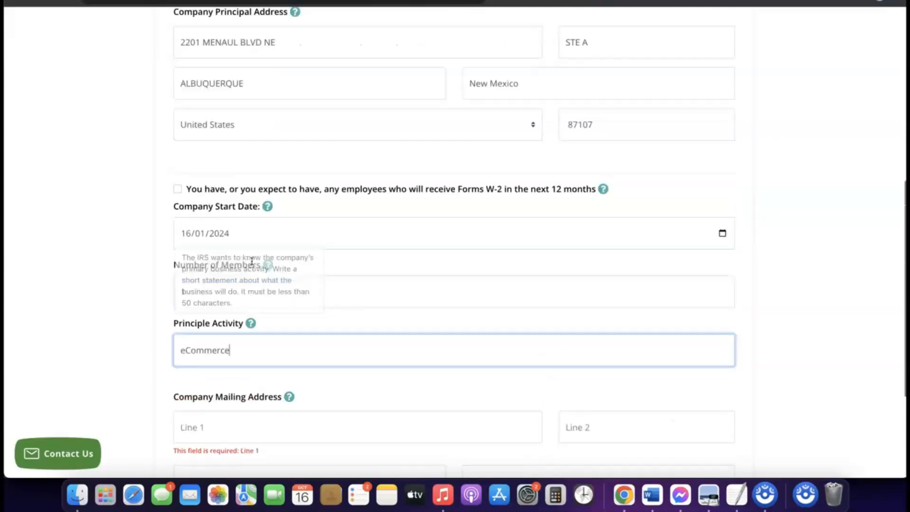
scroll(251, 261, "down", 3)
scroll(252, 261, "down", 4)
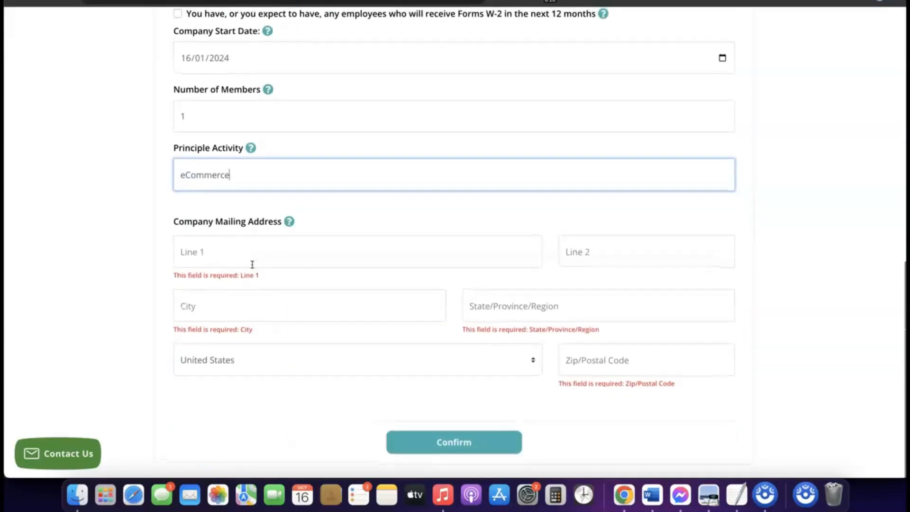
scroll(252, 261, "up", 4)
scroll(254, 273, "up", 2)
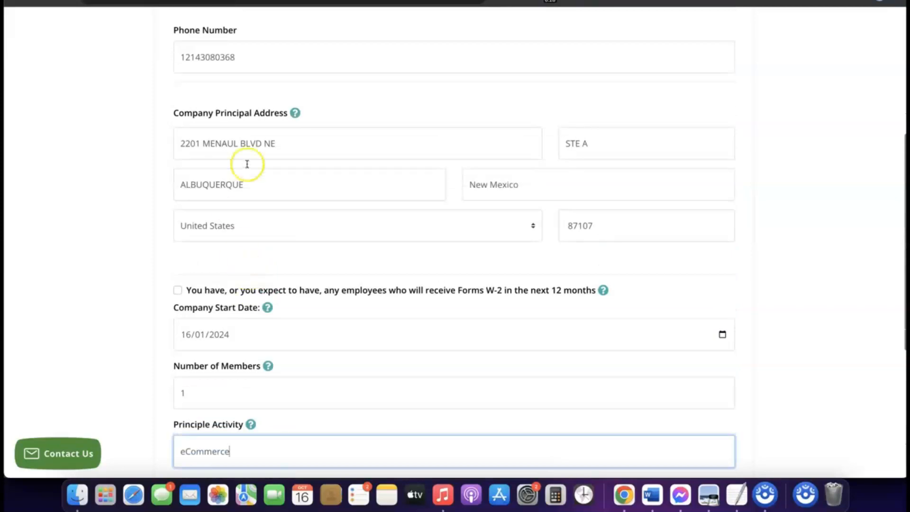
left_click(253, 143)
triple_click(252, 143)
right_click(252, 143)
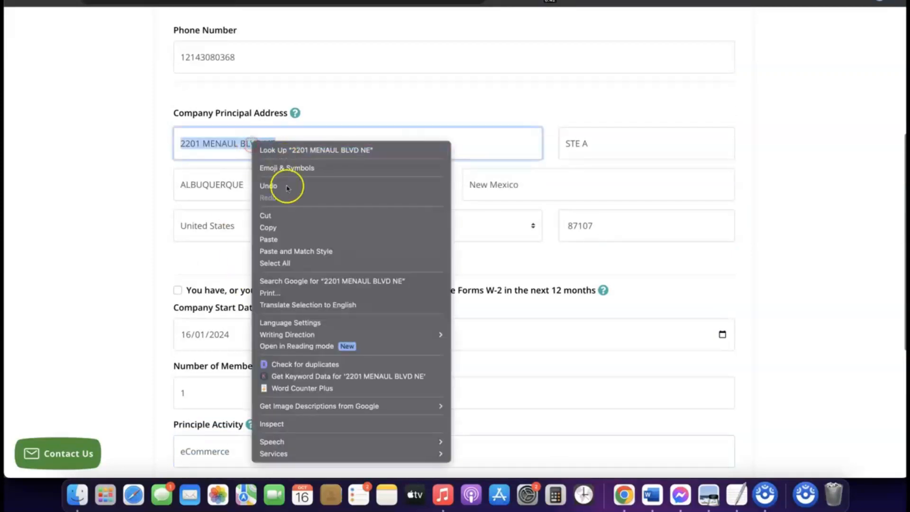
left_click(279, 228)
scroll(280, 230, "down", 6)
left_click(236, 252)
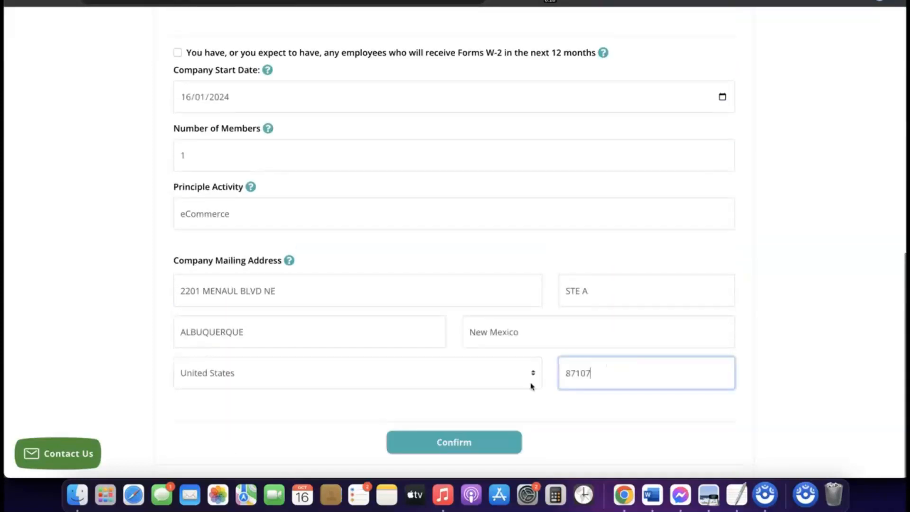
left_click(531, 406)
left_click(504, 401)
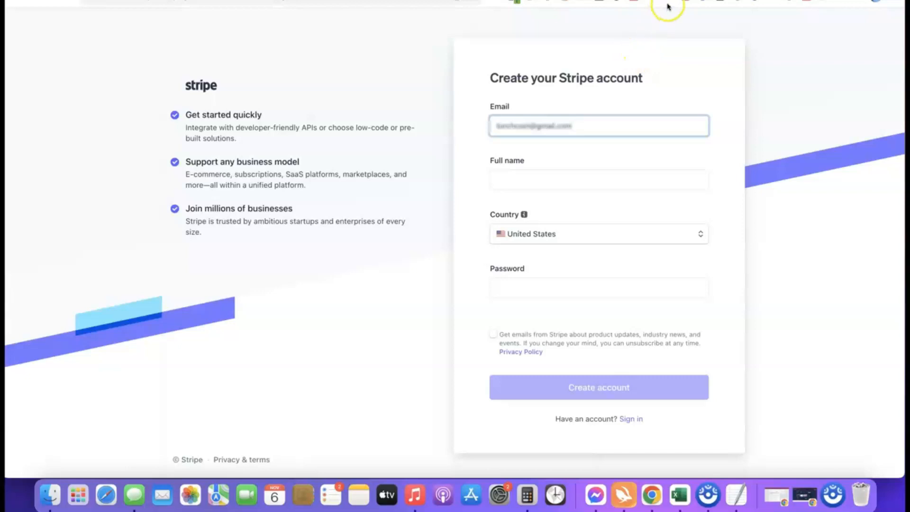
Step: Switch to Stripe and sign in to the existing account with the saved login details
left_click(616, 0)
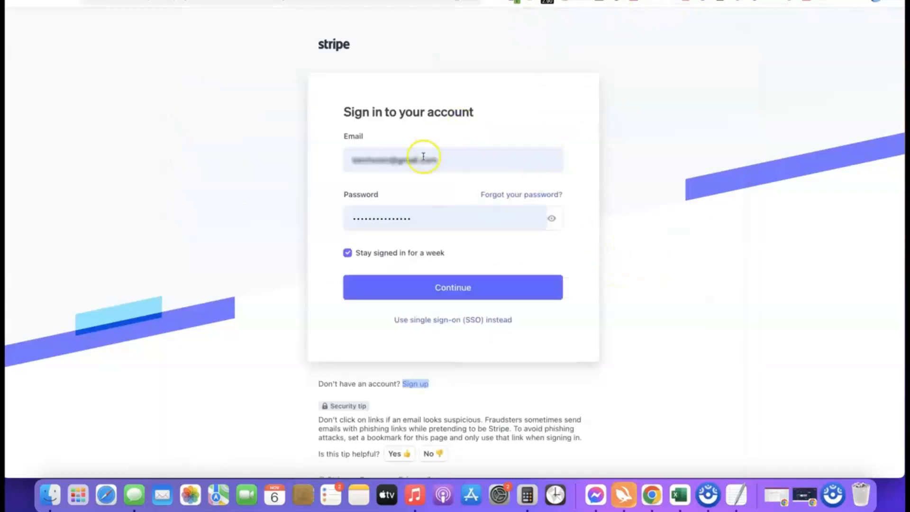
left_click(439, 291)
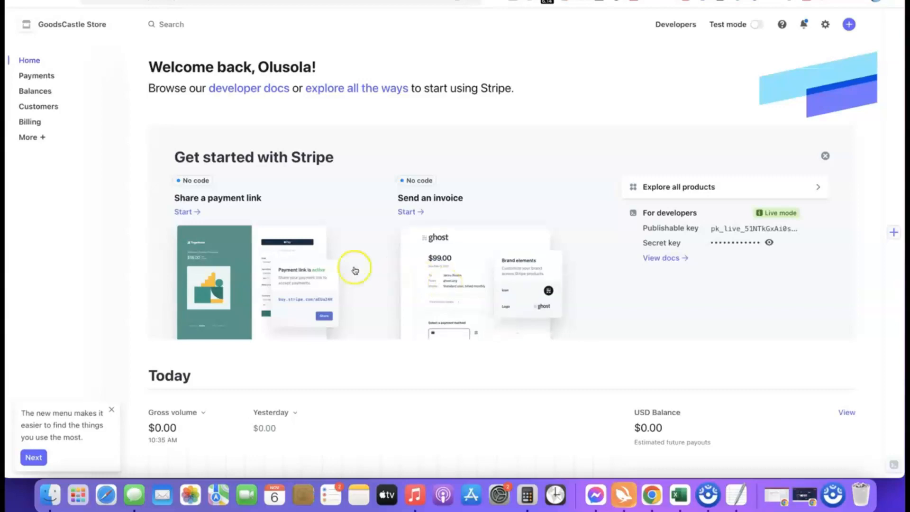
Step: Create a new Stripe account named Affiliate Blueprint with United States as the country of operation
left_click(117, 26)
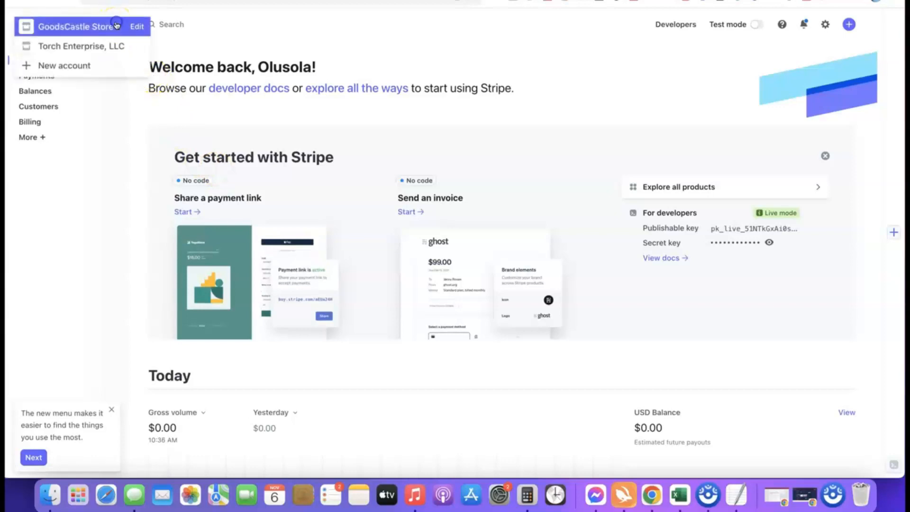
left_click(64, 68)
left_click(339, 247)
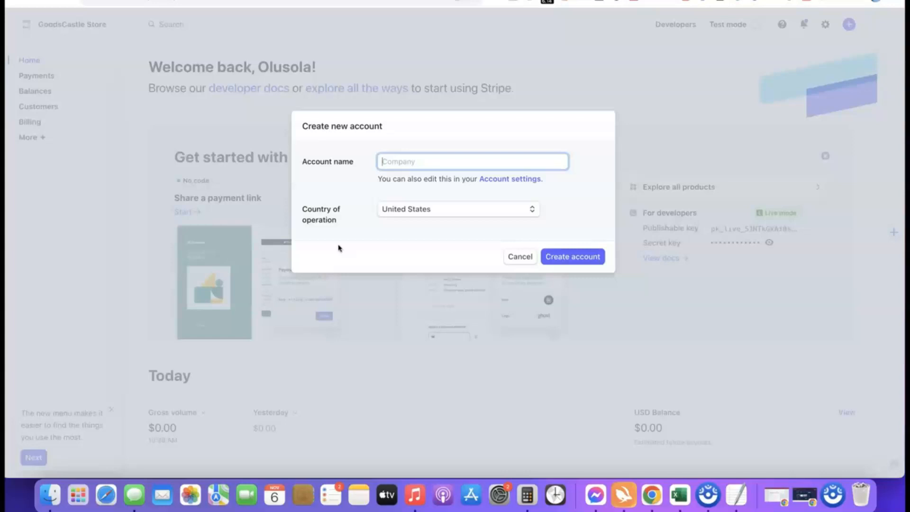
left_click(401, 165)
type("iate Blueprint")
left_click(374, 187)
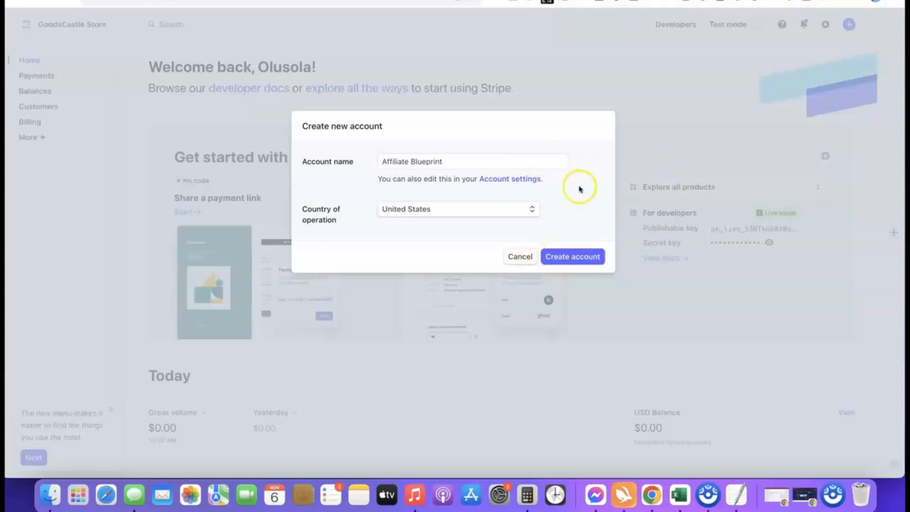
left_click(568, 259)
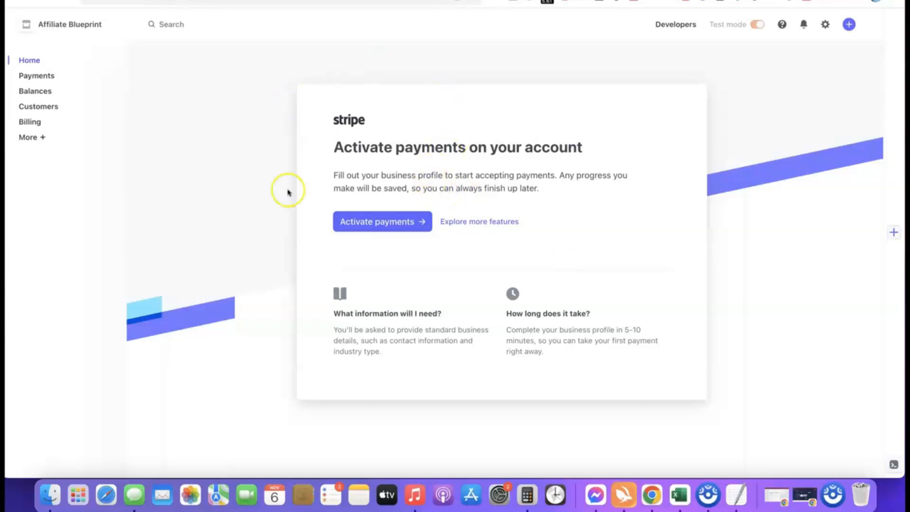
Step: Start activating payments and submit the business type as Company with a Sole proprietorship structure
left_click(376, 222)
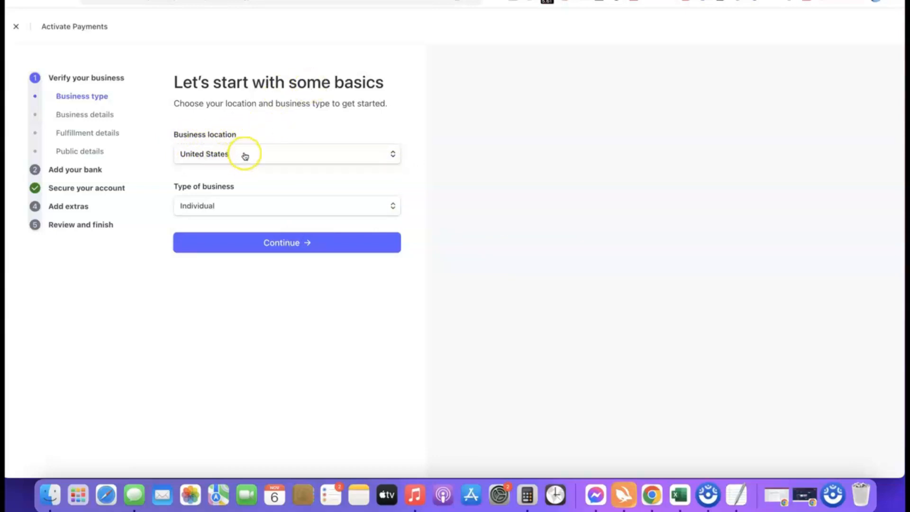
mouse_move(235, 185)
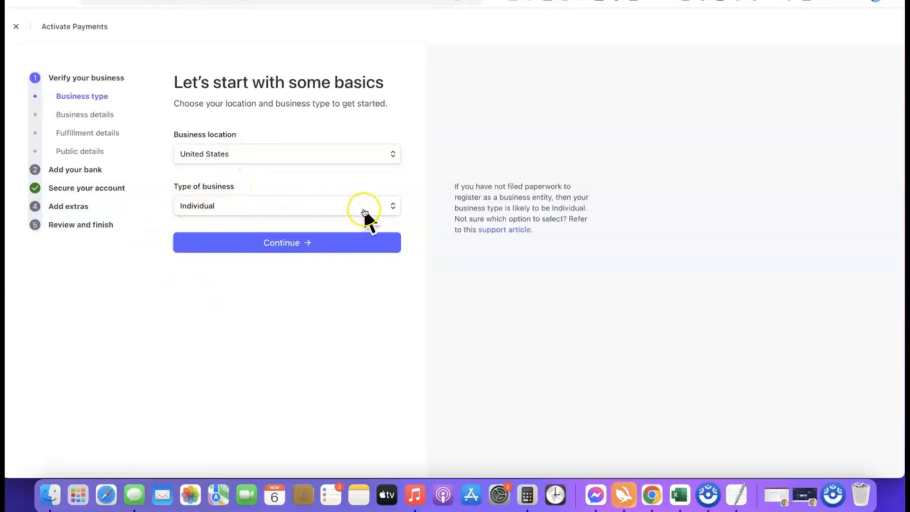
left_click(392, 207)
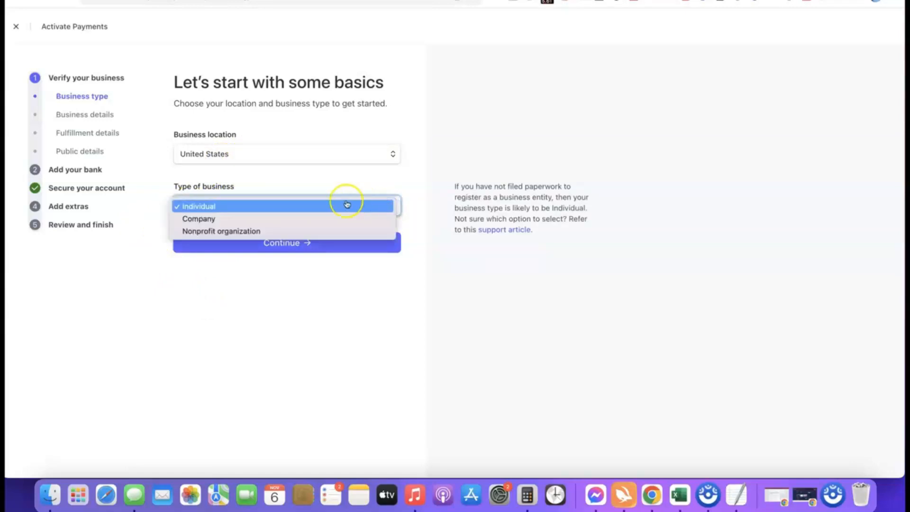
left_click(208, 222)
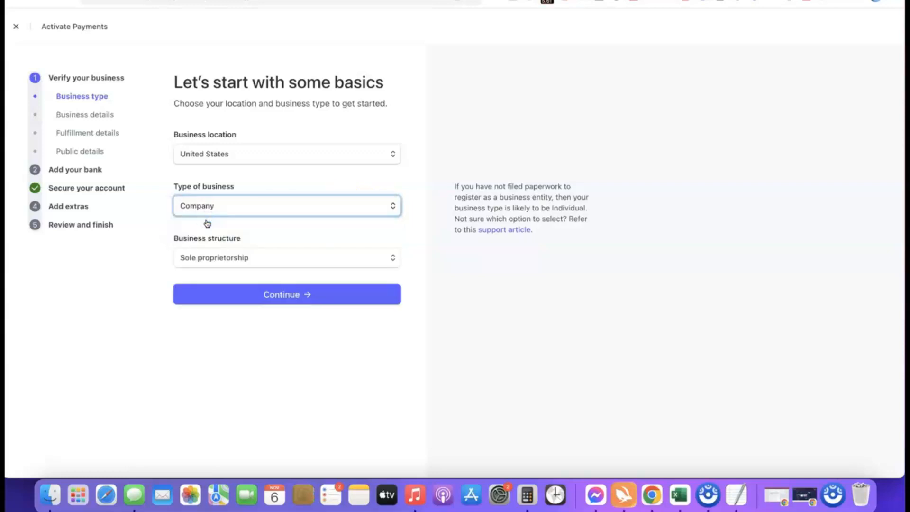
left_click(268, 258)
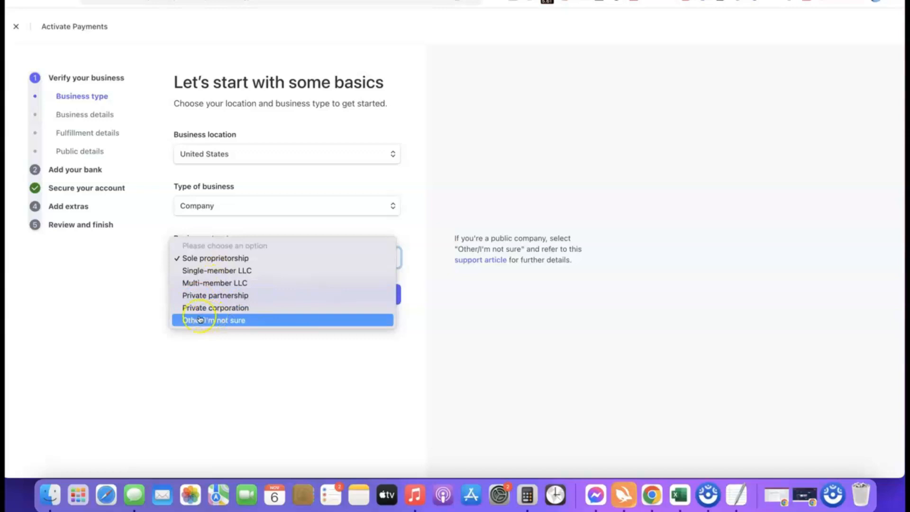
left_click(197, 258)
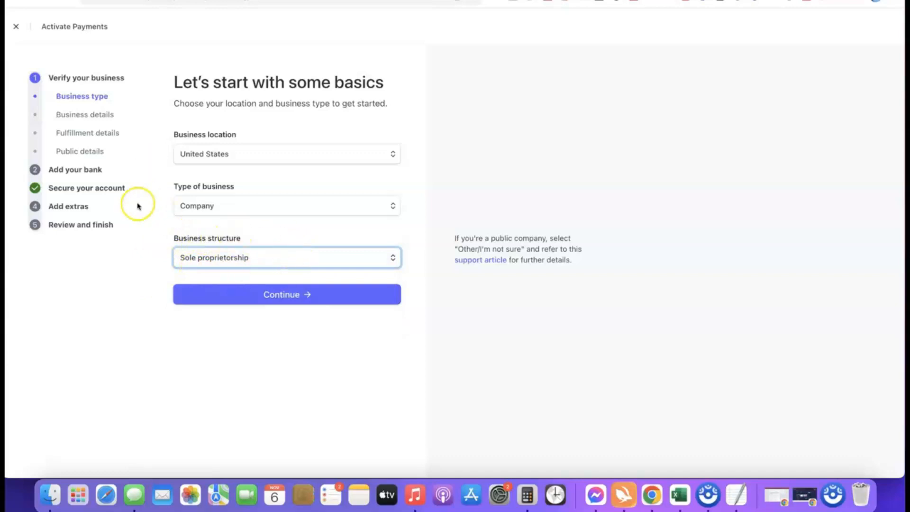
left_click(285, 296)
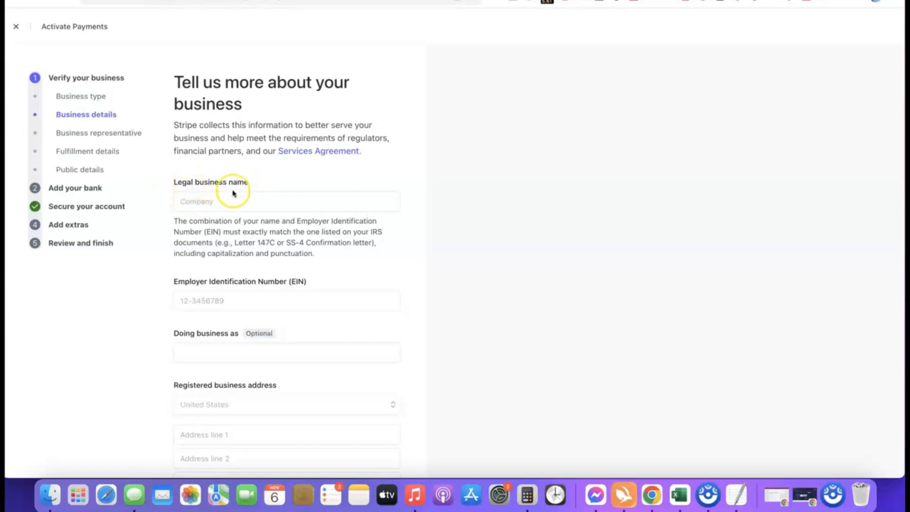
Step: Enter Torch Enterprise LLC as the legal business name and paste the company's Employer Identification Number
left_click(227, 200)
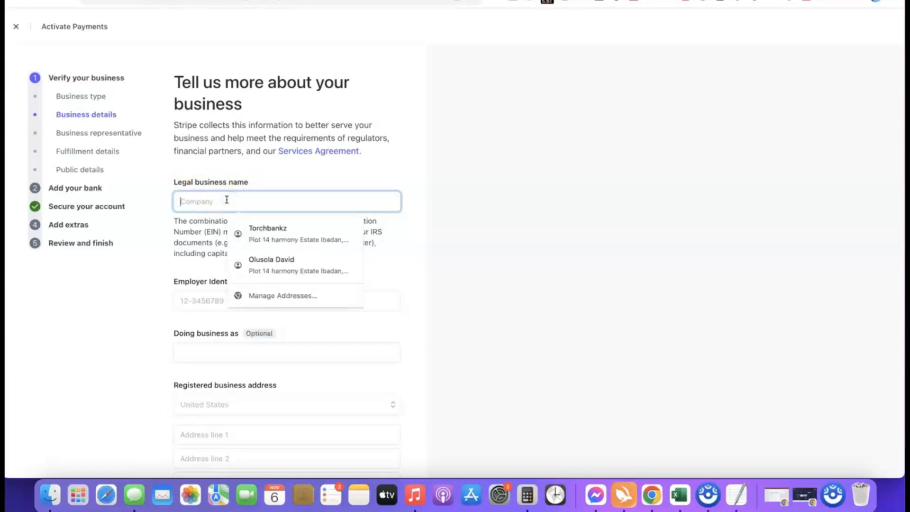
type("Torch Enterprise LLC")
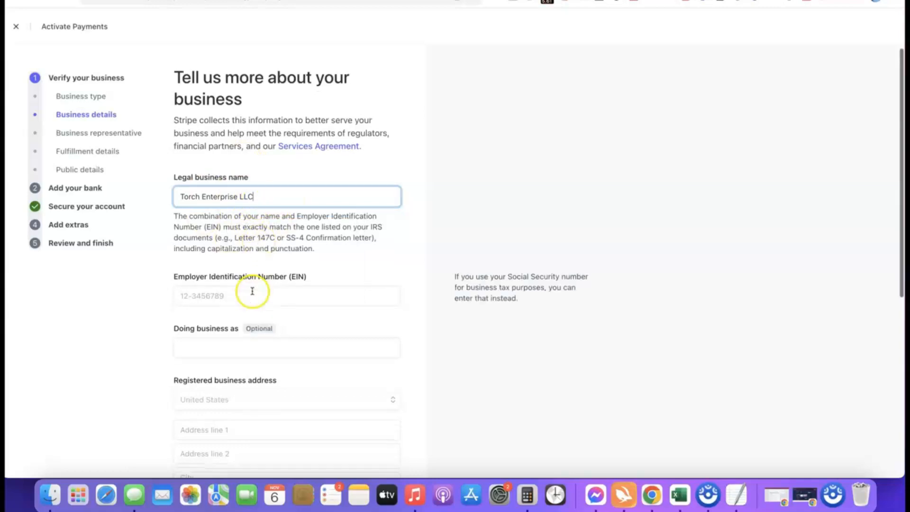
scroll(252, 290, "down", 2)
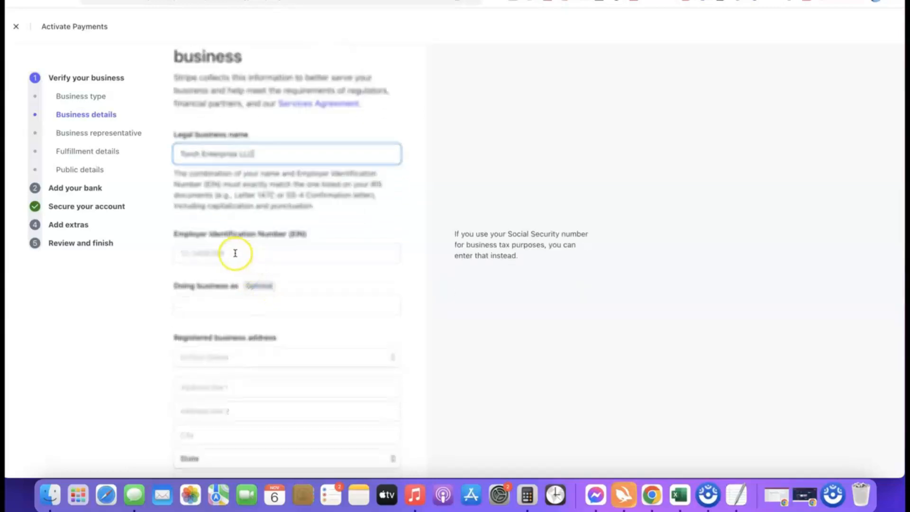
scroll(227, 251, "down", 1)
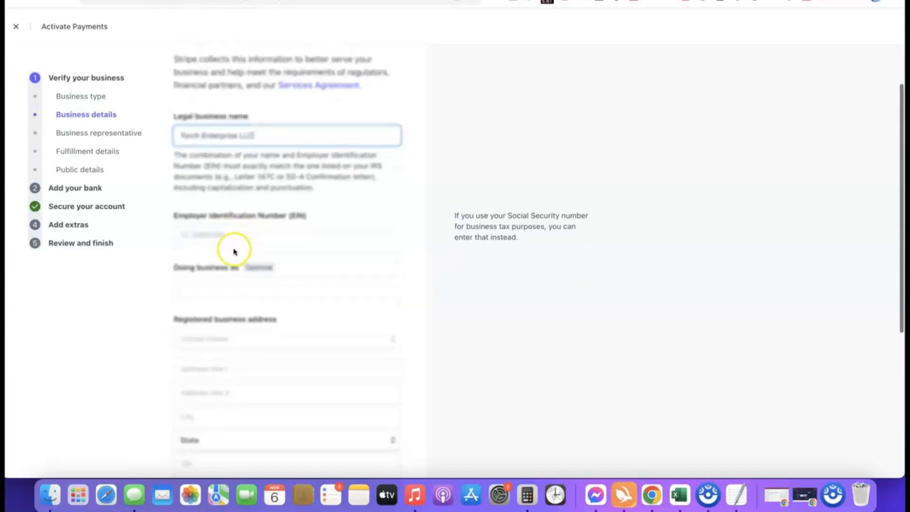
left_click(235, 235)
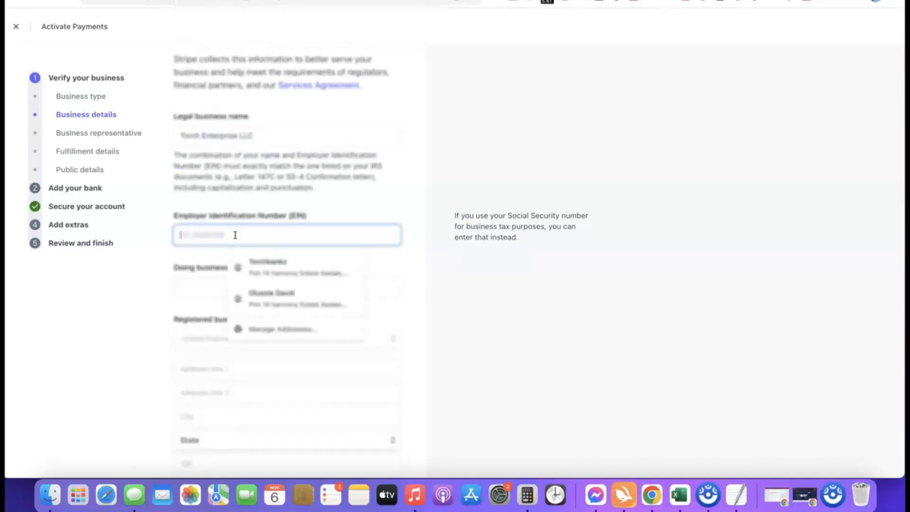
key("super+v")
left_click(171, 255)
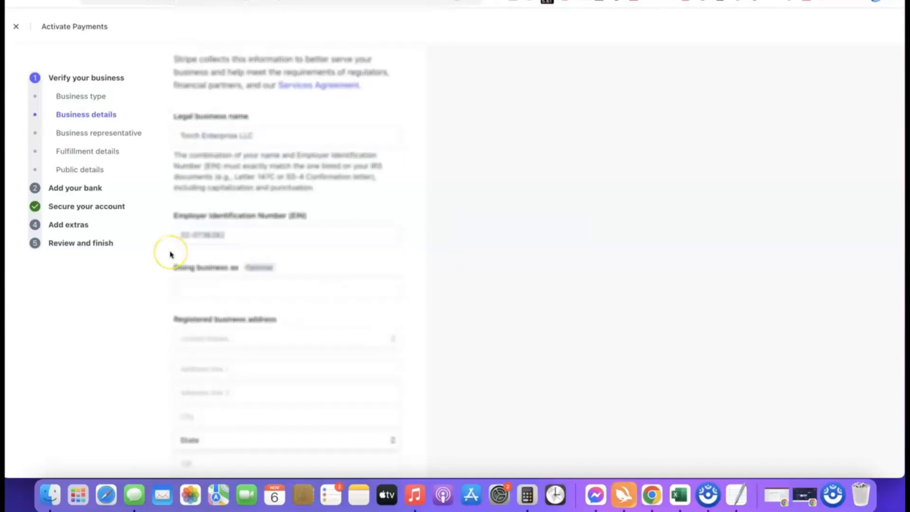
Step: Fill in the registered business address and set the industry to Other digital goods
scroll(234, 249, "down", 3)
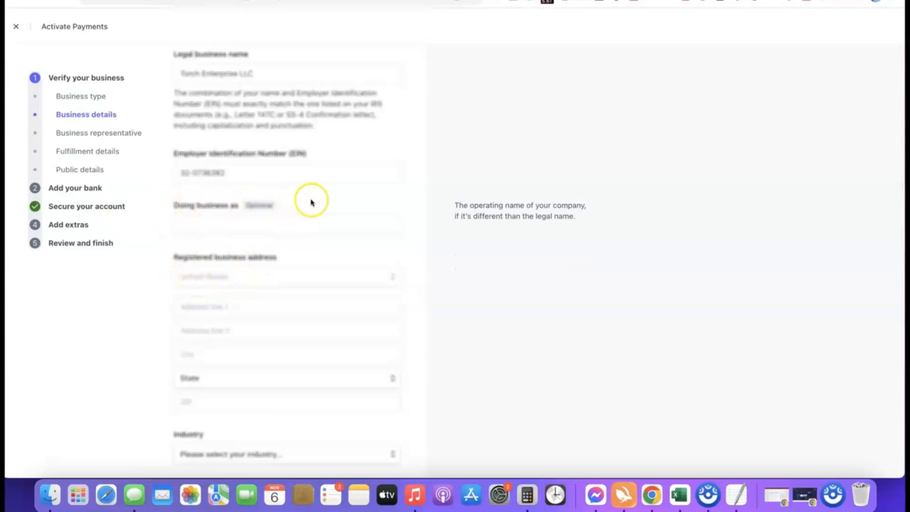
scroll(283, 183, "down", 3)
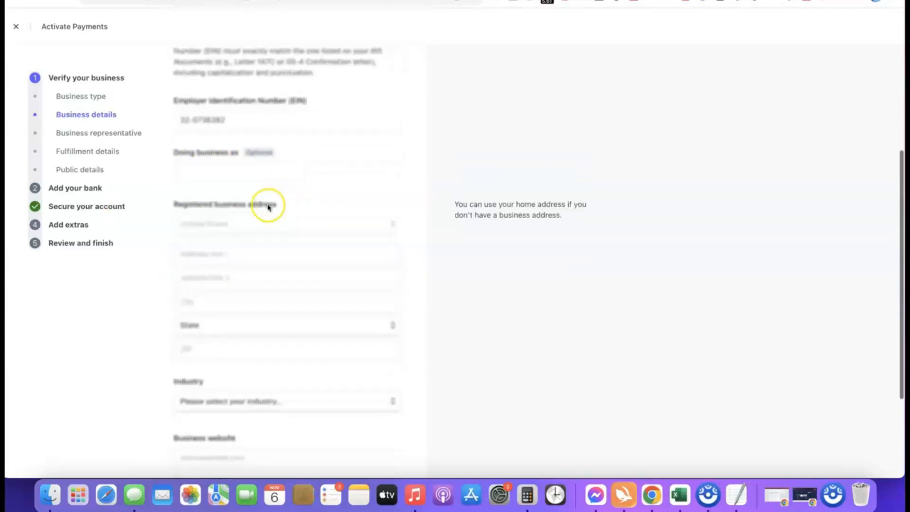
left_click(195, 240)
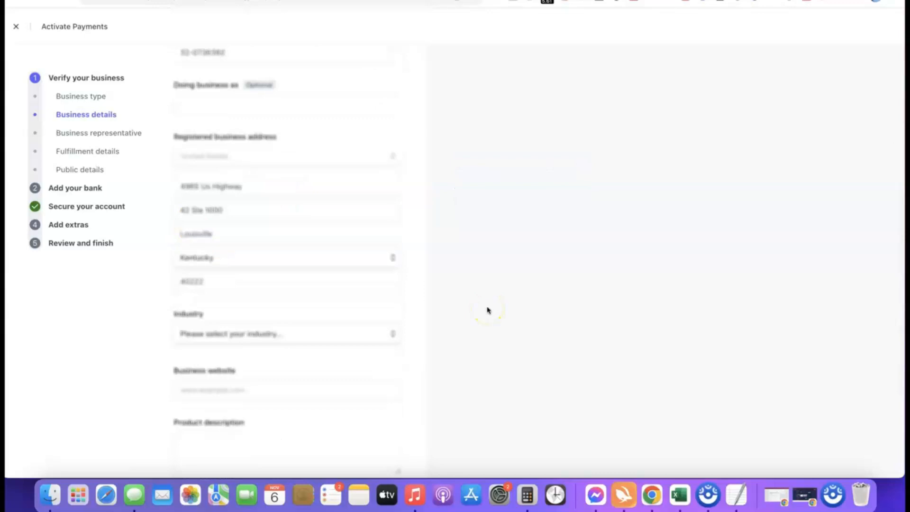
scroll(419, 264, "down", 3)
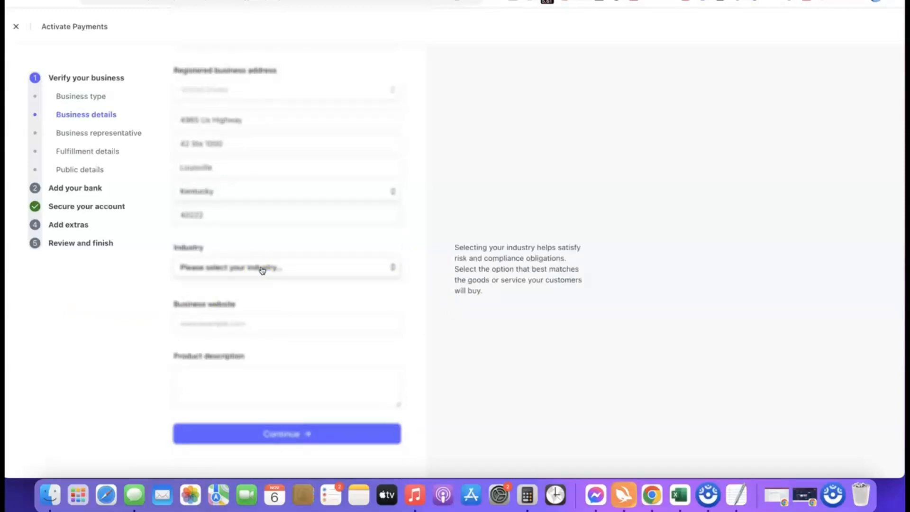
left_click(262, 269)
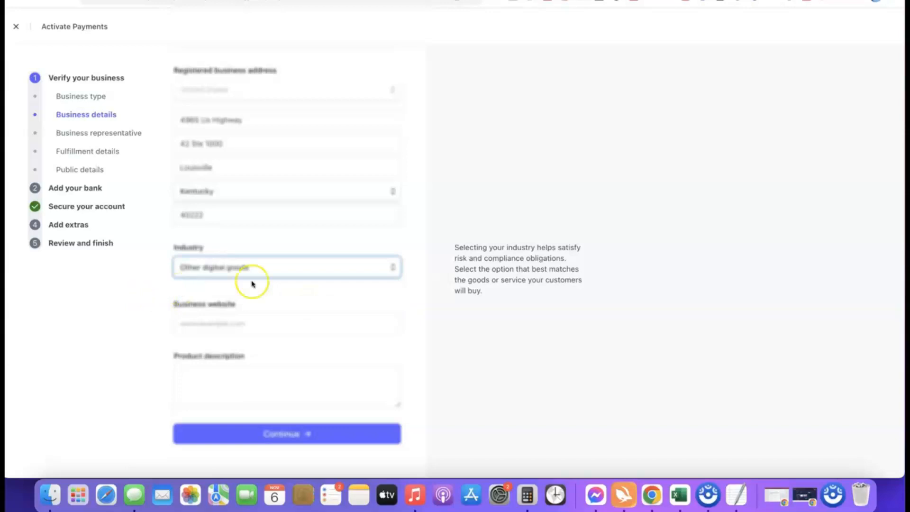
left_click(392, 291)
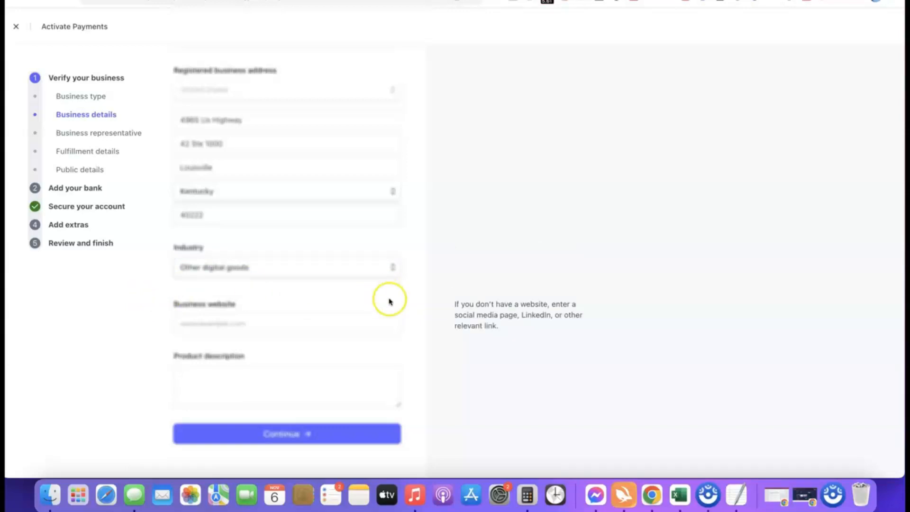
Step: Submit affiliatebloggingblueprint.com as business website and "Our product is a digital course training we sell to our site visitors." as product description
left_click(275, 325)
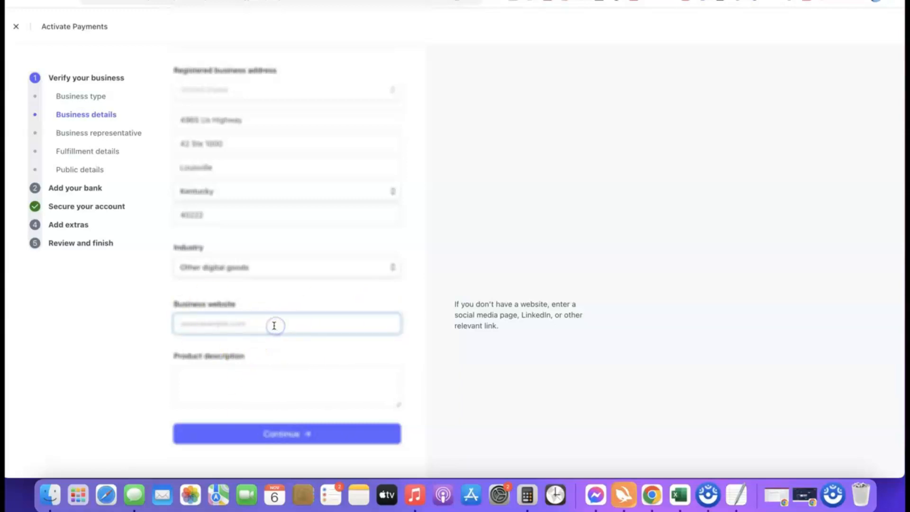
type("https://affiliatebloggingblueprint.com/")
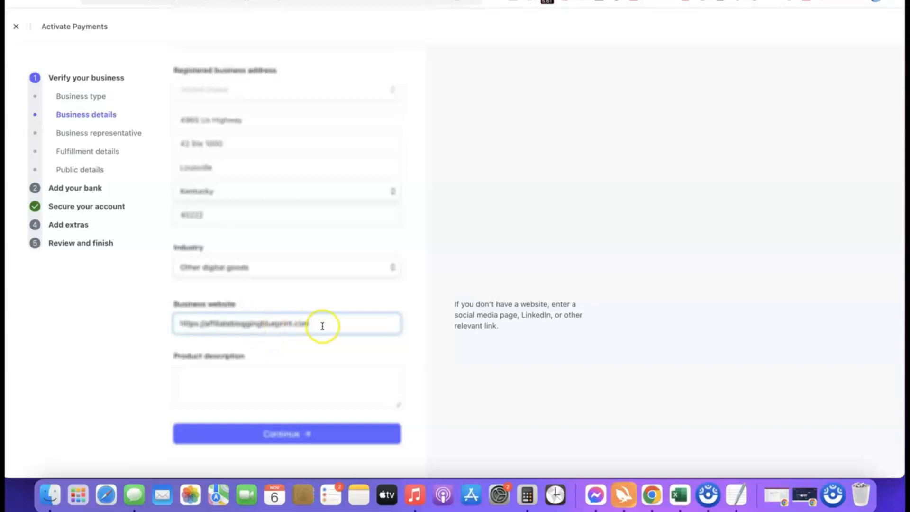
left_click(105, 331)
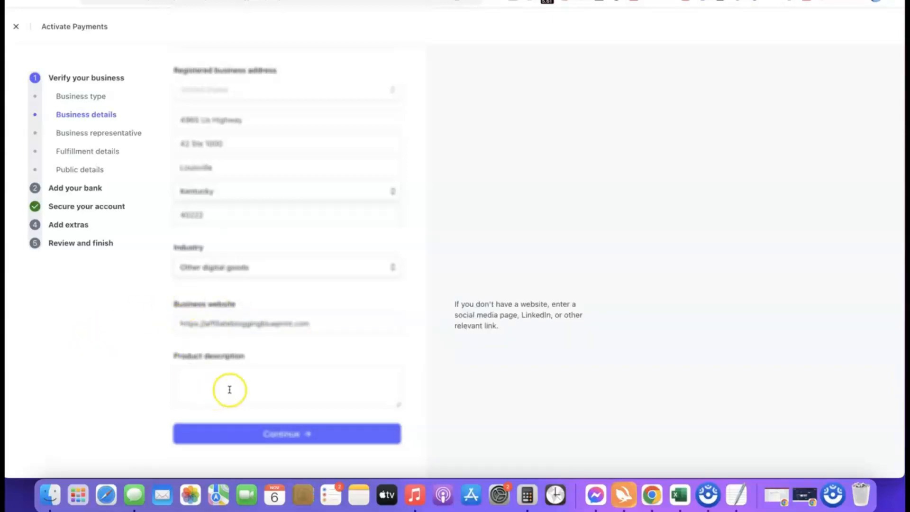
left_click(230, 370)
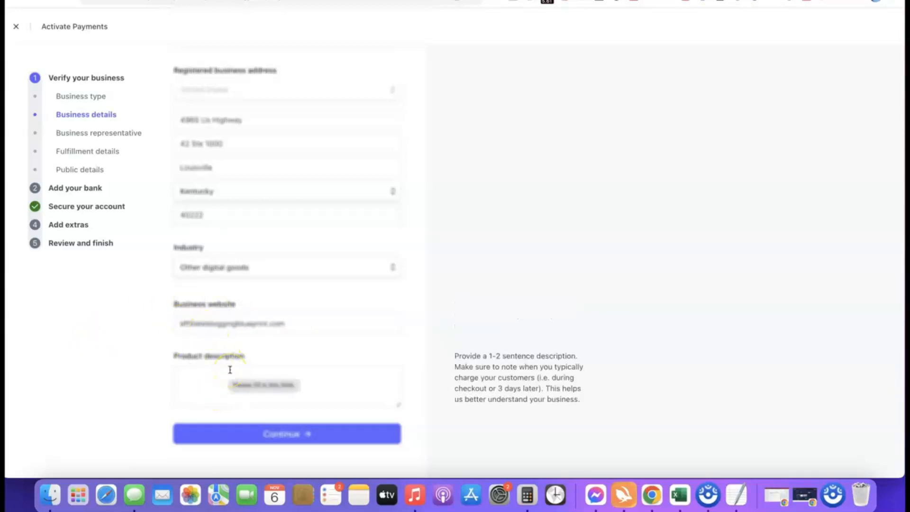
type("Our product is a digital course training we sell to our site visitors.")
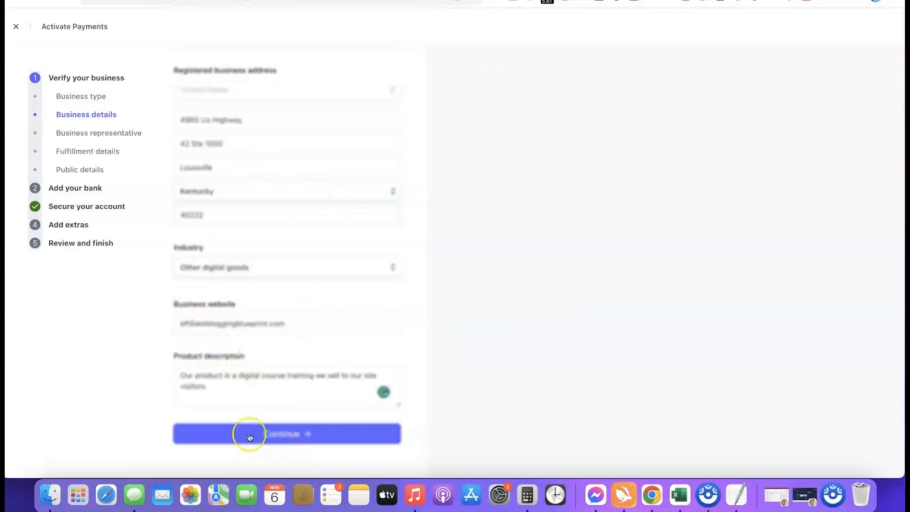
left_click(274, 436)
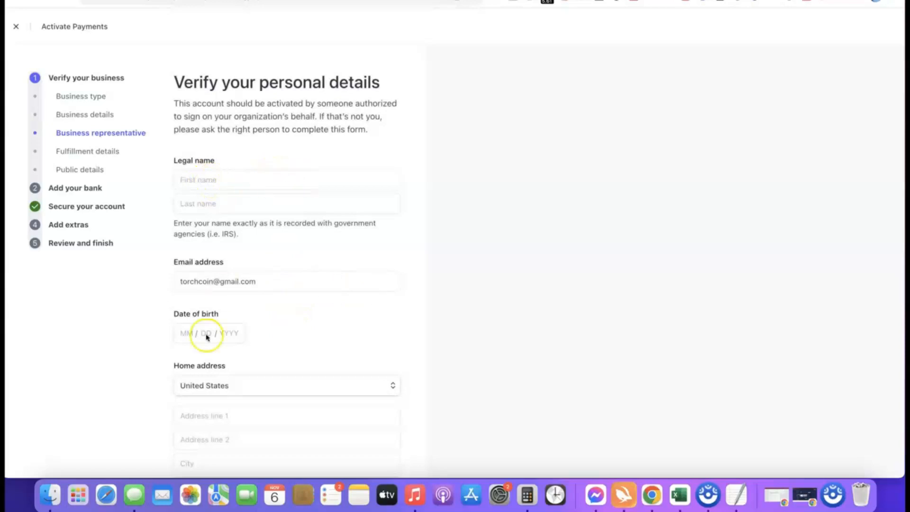
Step: Examine the business representative's personal details form, including the home address country choices, phone number and Social Security number fields
scroll(253, 327, "down", 1)
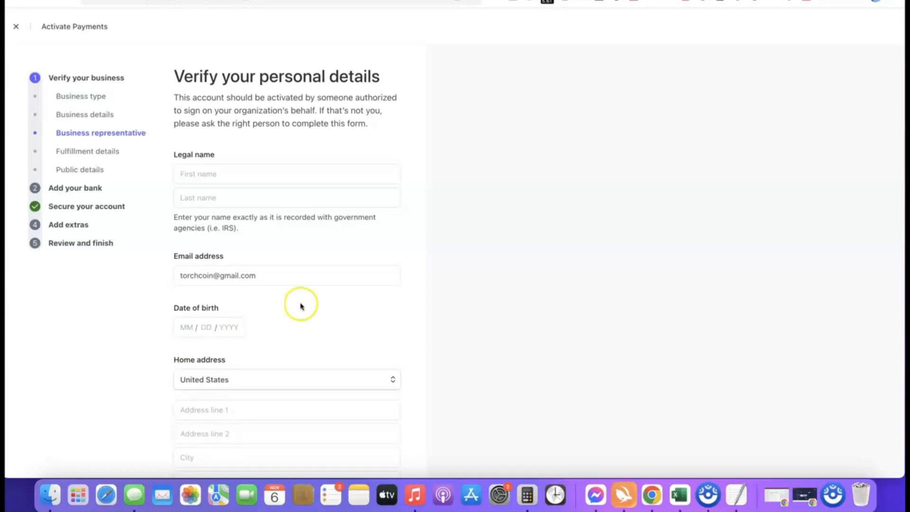
scroll(305, 329, "down", 3)
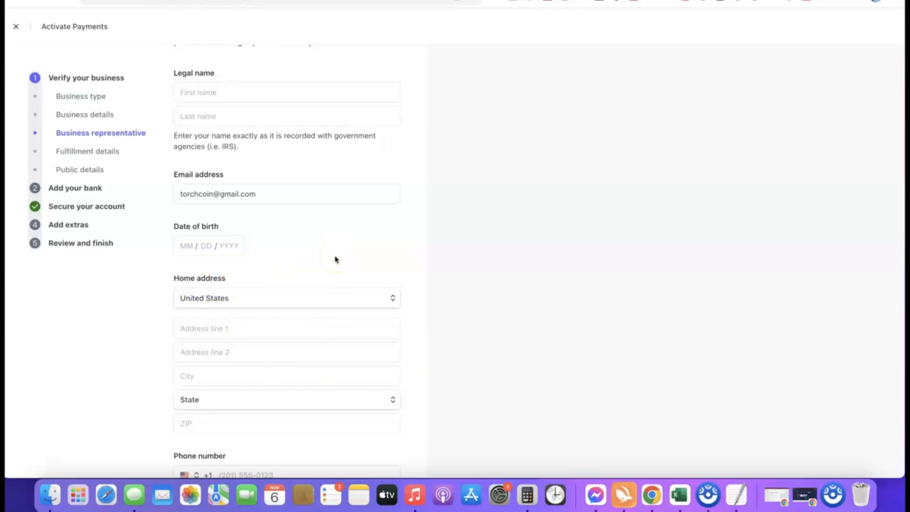
left_click(389, 299)
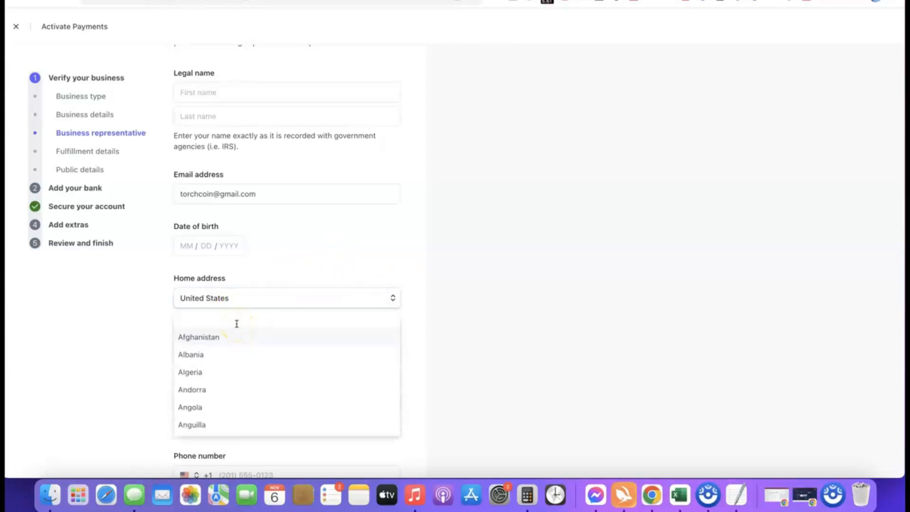
left_click(280, 290)
scroll(283, 289, "down", 1)
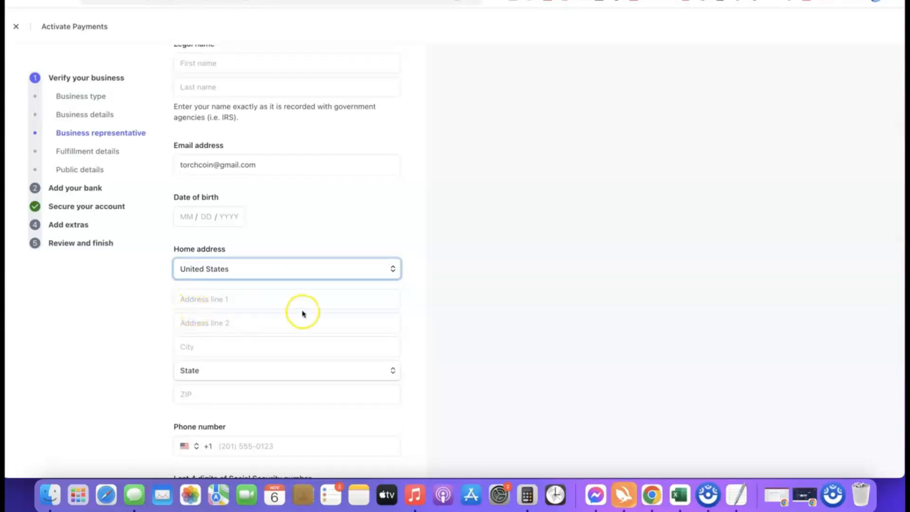
scroll(302, 313, "down", 2)
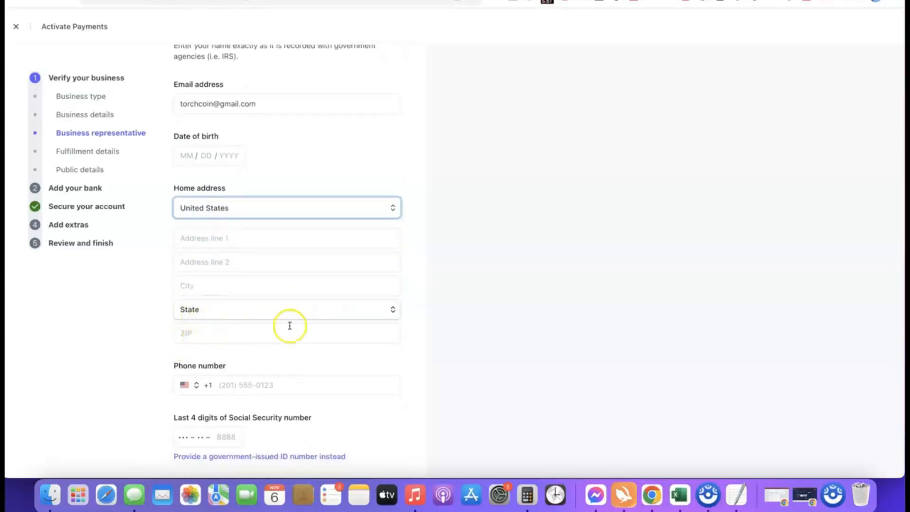
scroll(290, 326, "down", 1)
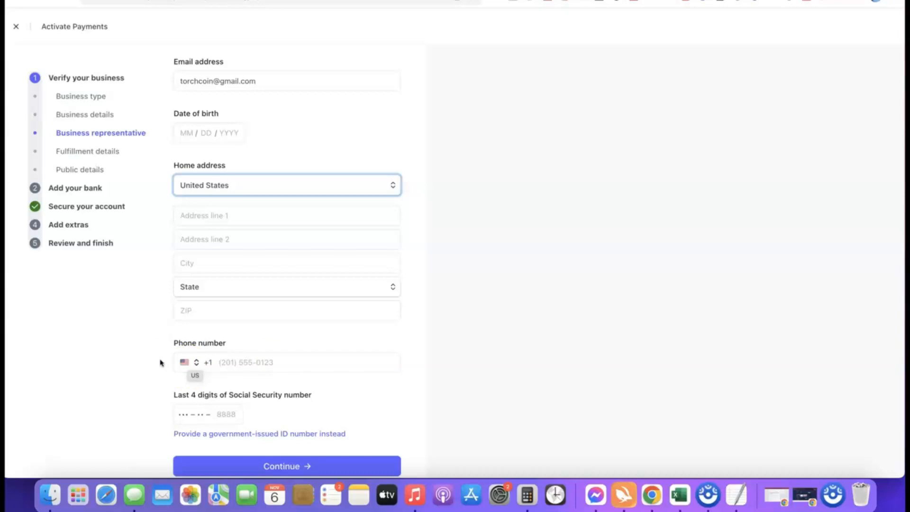
Step: Examine the country code choices for the representative's phone number and the Social Security number field with its government-issued ID alternative
left_click(188, 362)
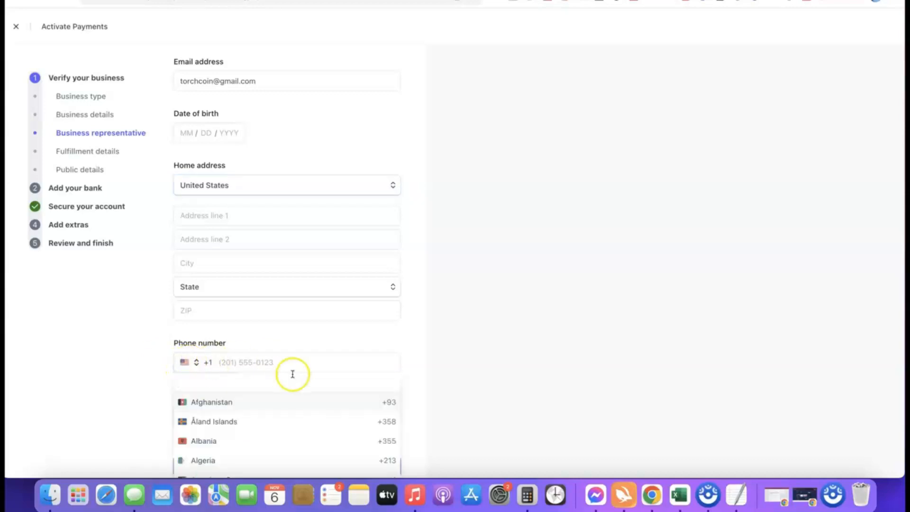
left_click(419, 370)
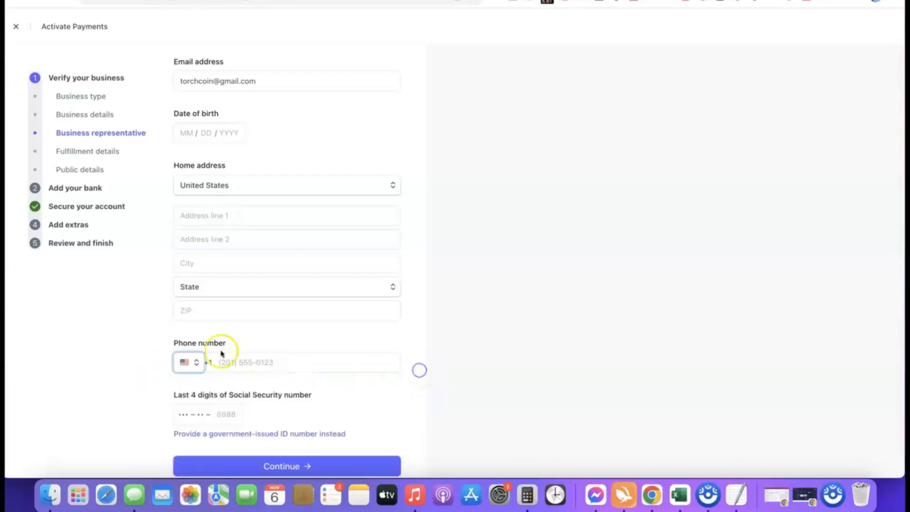
scroll(373, 360, "down", 1)
scroll(376, 358, "down", 1)
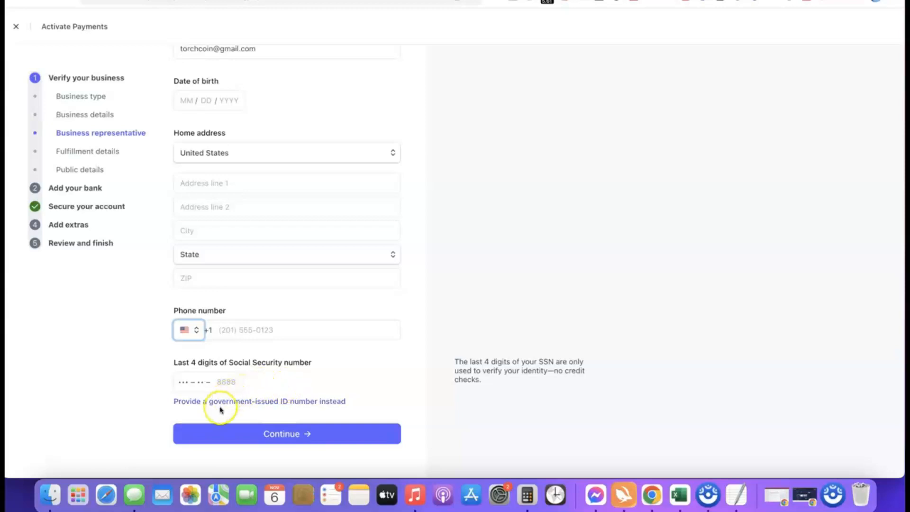
scroll(159, 369, "up", 5)
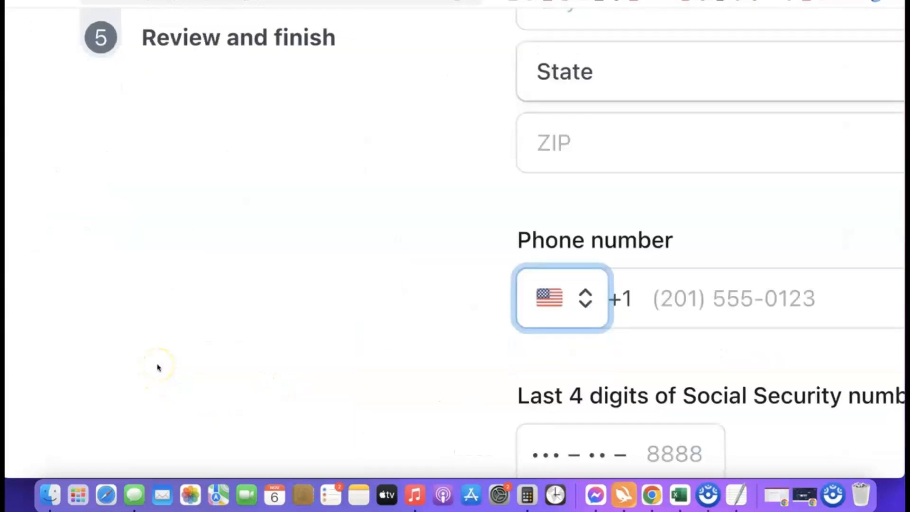
scroll(159, 368, "down", 4)
scroll(161, 368, "right", 3)
scroll(163, 368, "right", 3)
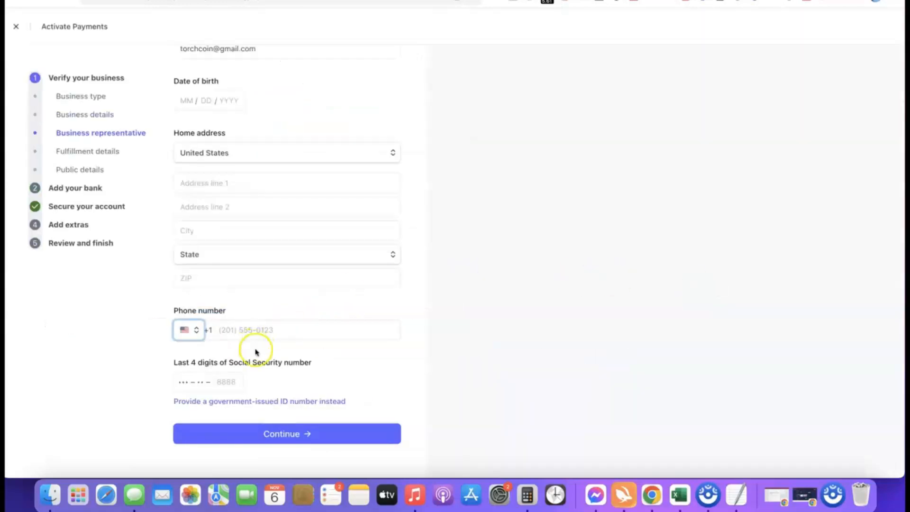
Step: Switch the representative's identity verification to a government-issued ID number and set its country to NG
left_click(258, 402)
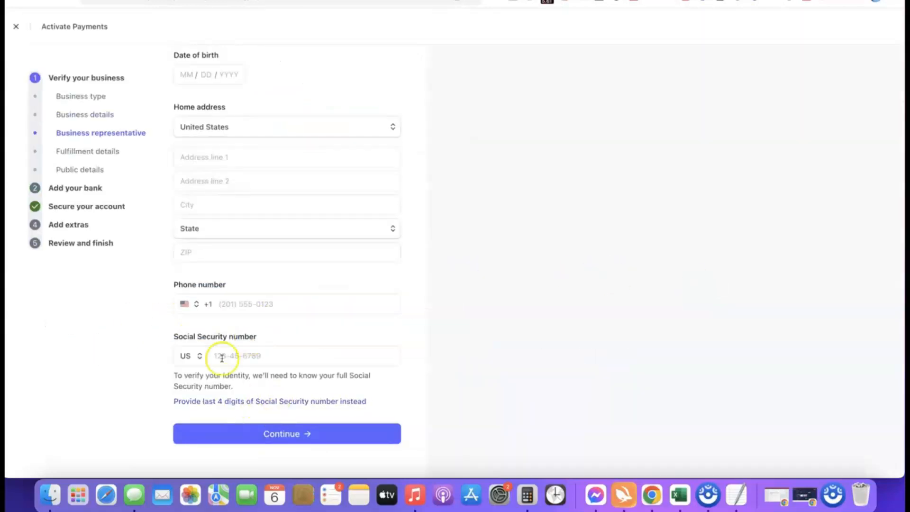
left_click(195, 356)
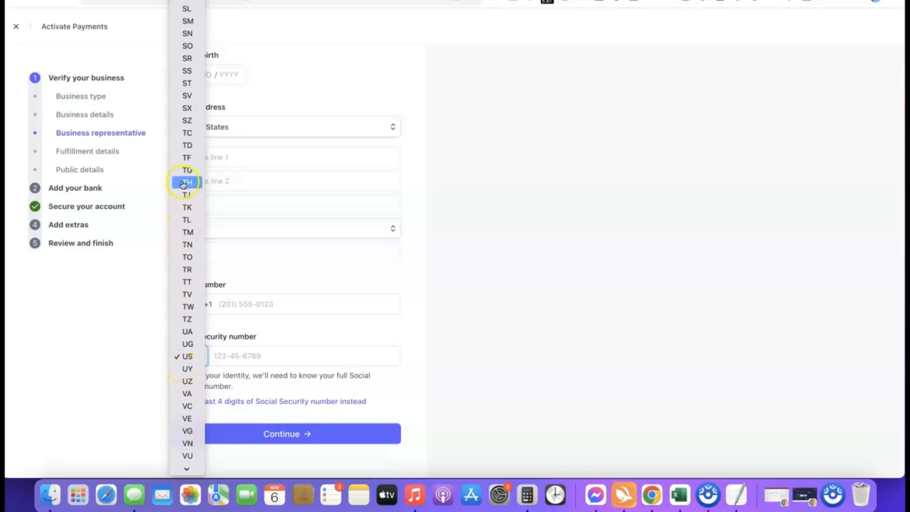
scroll(188, 199, "down", 1)
scroll(188, 199, "down", 1)
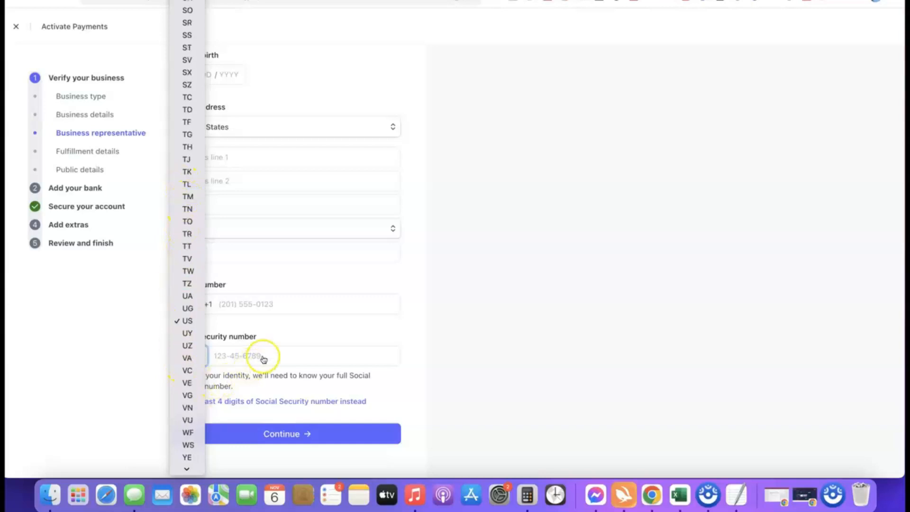
left_click(411, 354)
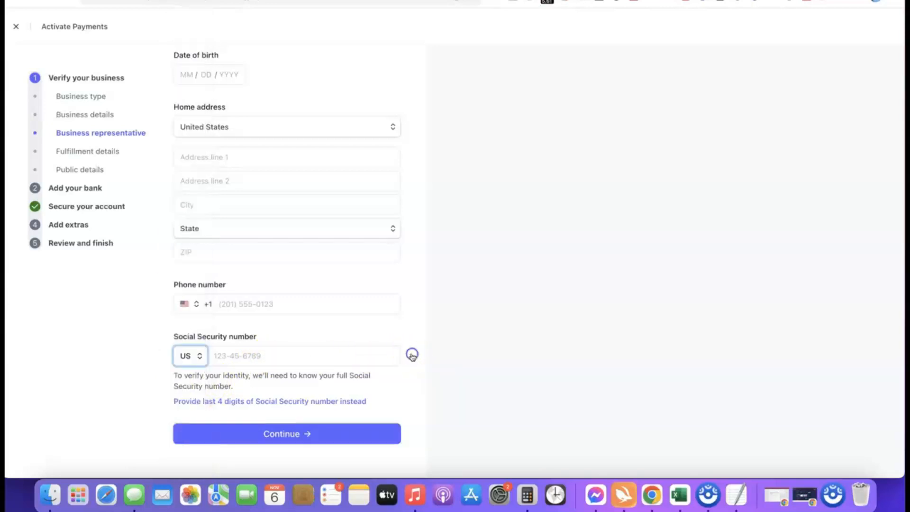
left_click(200, 366)
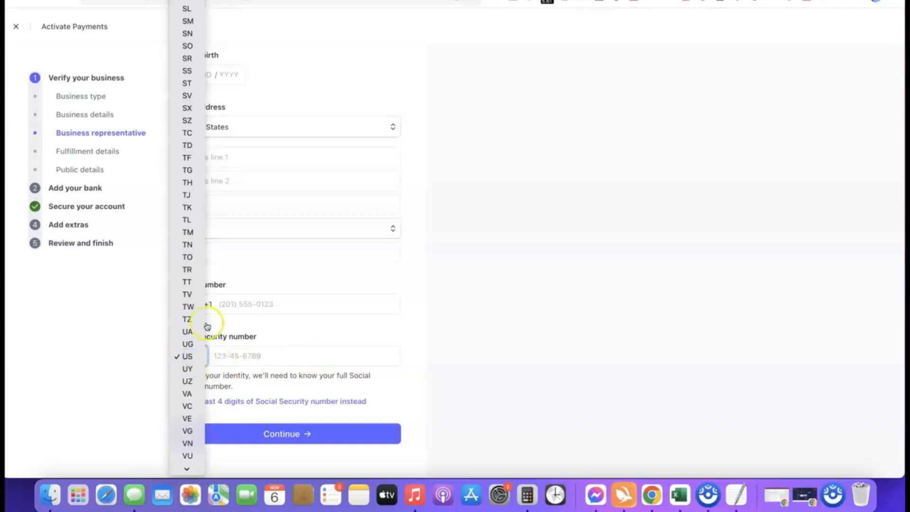
scroll(192, 333, "down", 4)
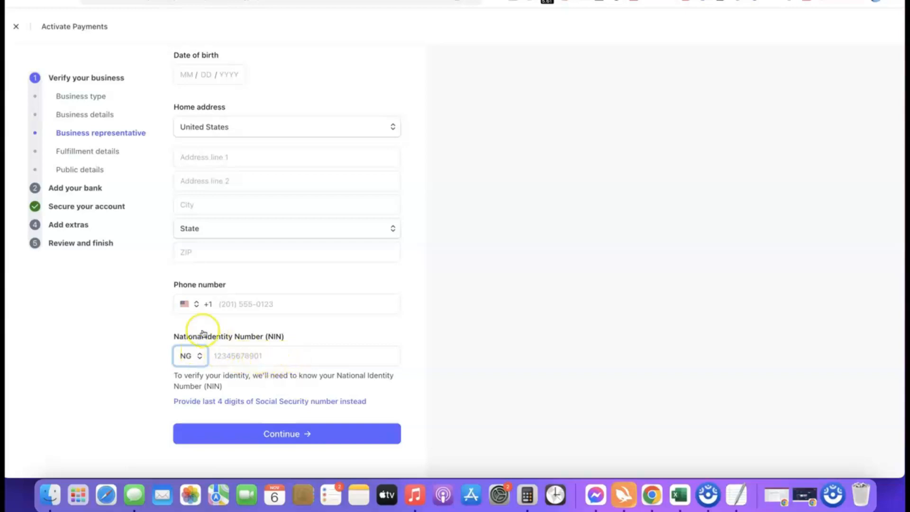
Step: Set the representative's phone country code to Nigeria (+234), then complete and submit the representative's personal details
left_click(185, 304)
left_click(185, 304)
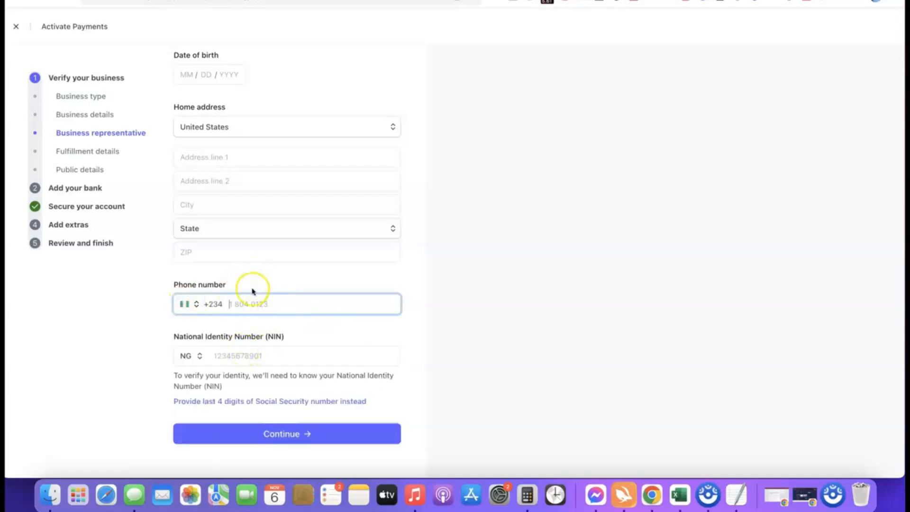
scroll(307, 220, "up", 3)
scroll(324, 212, "down", 3)
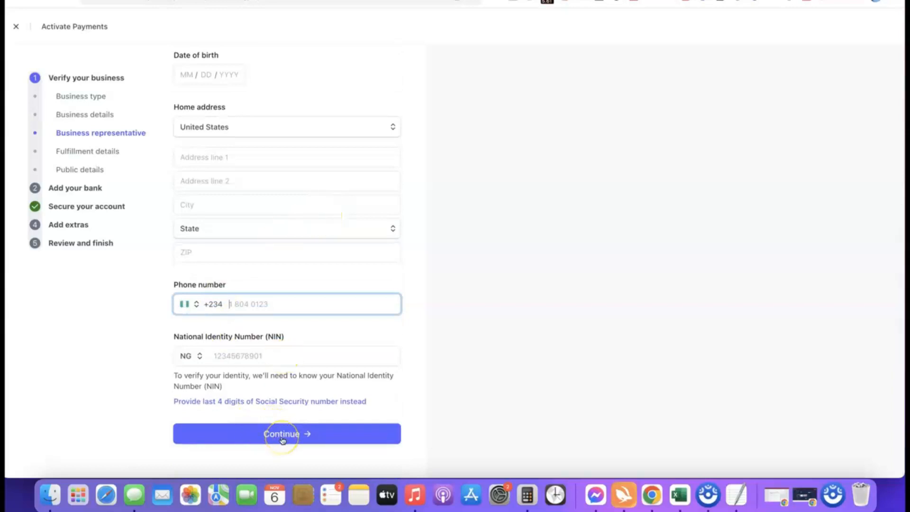
scroll(300, 338, "up", 5)
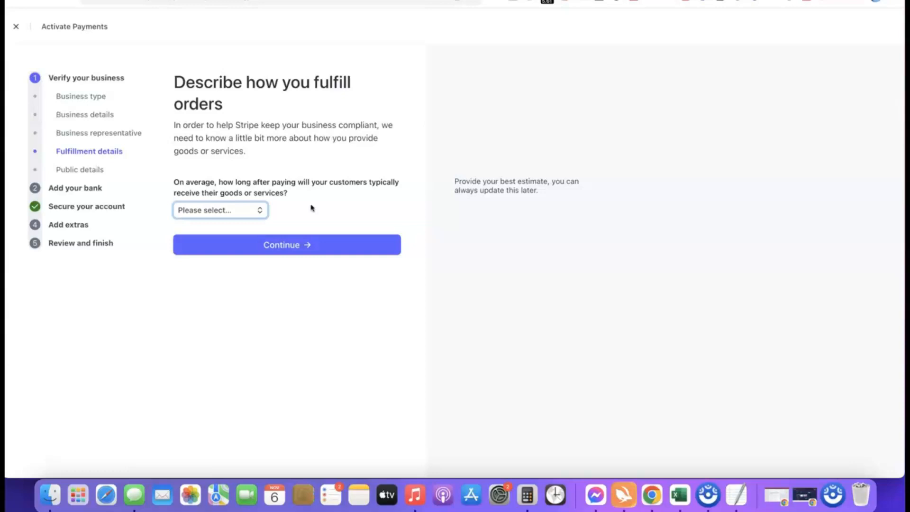
Step: Set the typical time for customers to receive their goods to Within one day and submit the fulfillment details
left_click(240, 212)
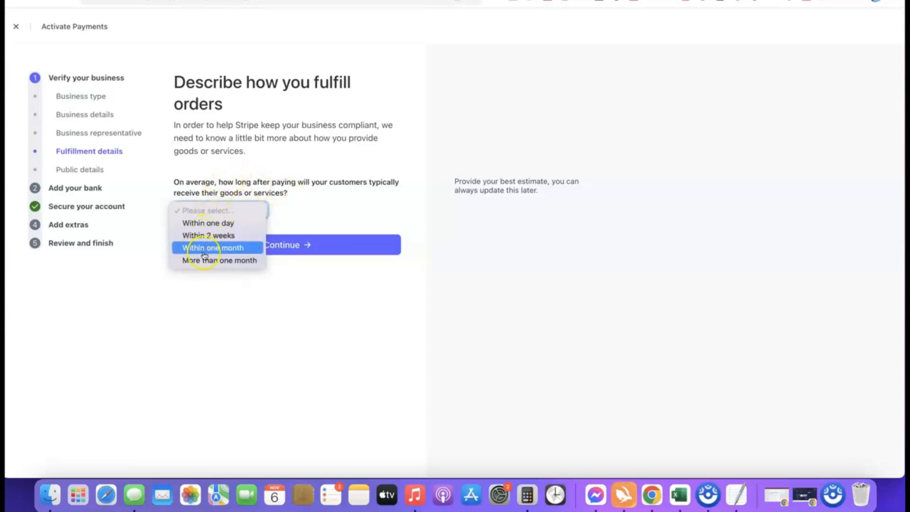
left_click(221, 236)
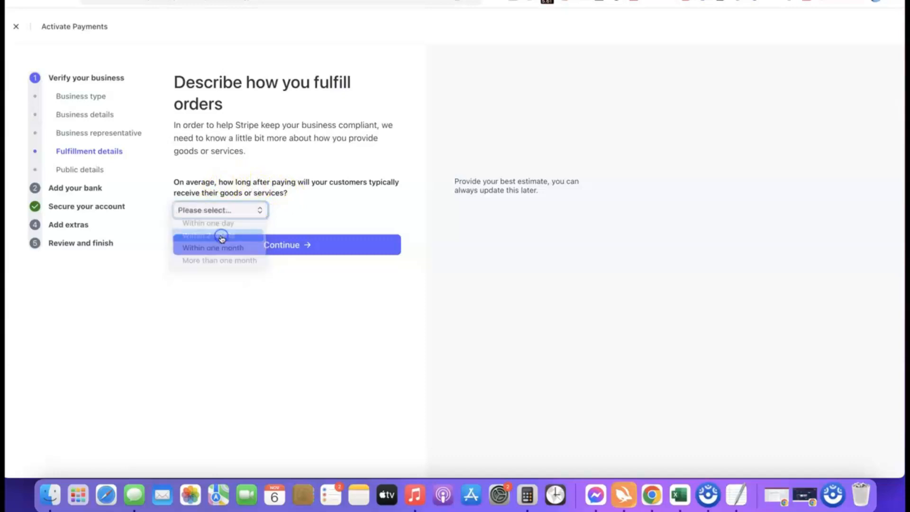
left_click(238, 211)
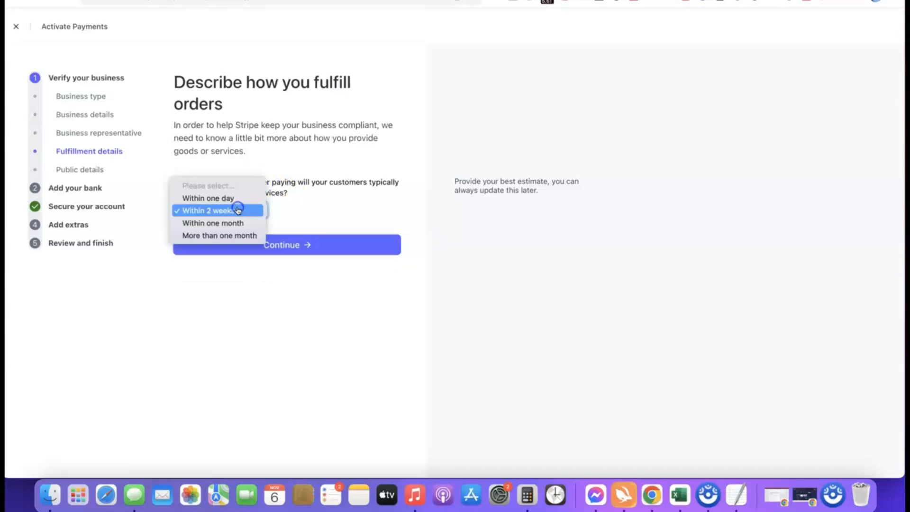
left_click(204, 199)
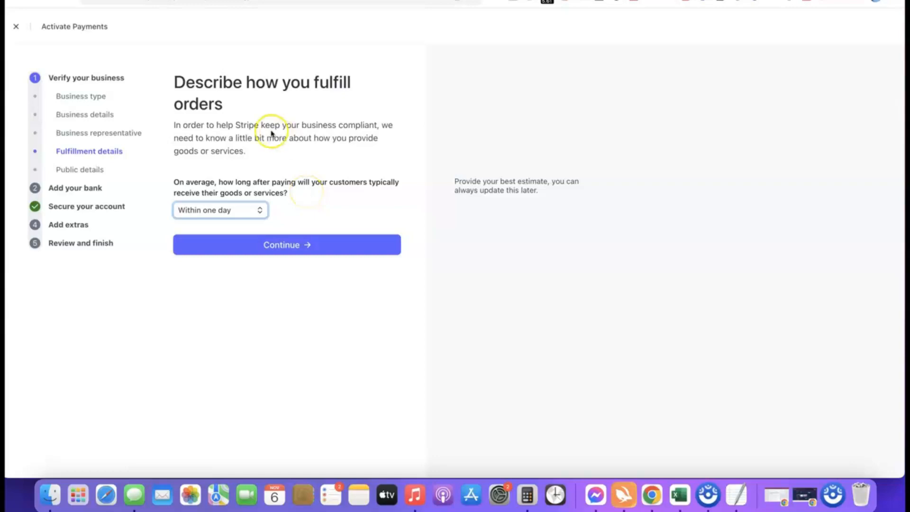
left_click(282, 247)
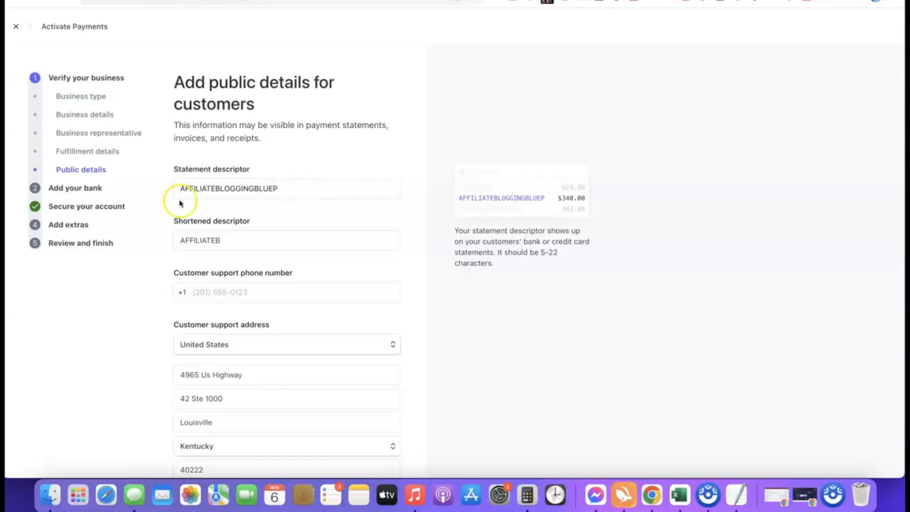
Step: Review the statement descriptor, shortened descriptor and customer support details, and submit the public details
left_click(188, 237)
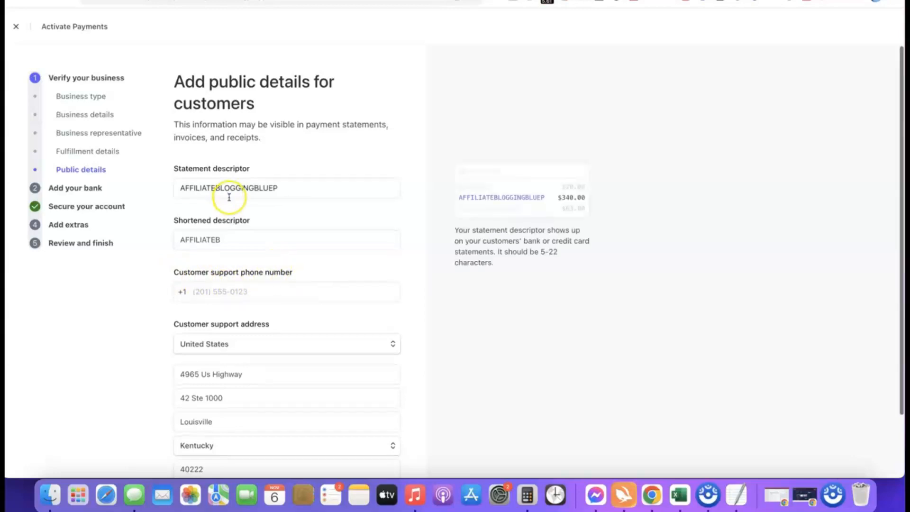
scroll(230, 199, "down", 2)
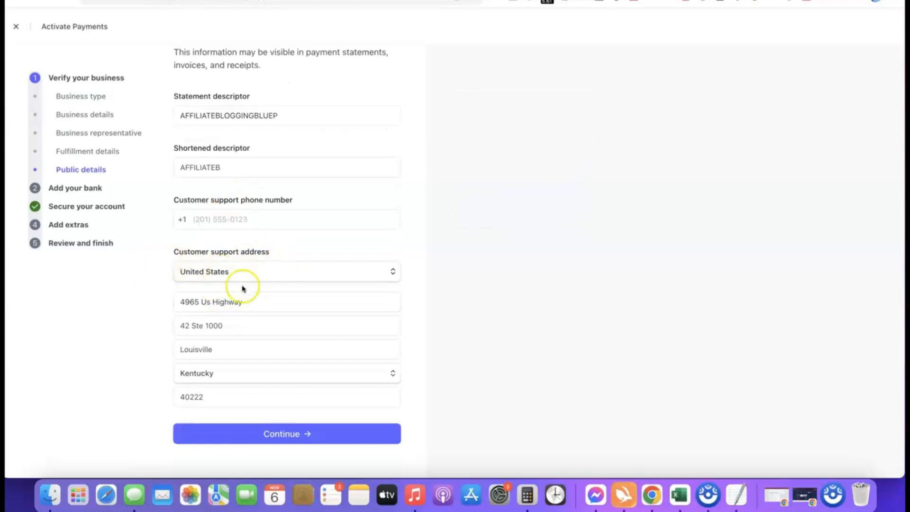
scroll(243, 282, "up", 2)
mouse_move(240, 190)
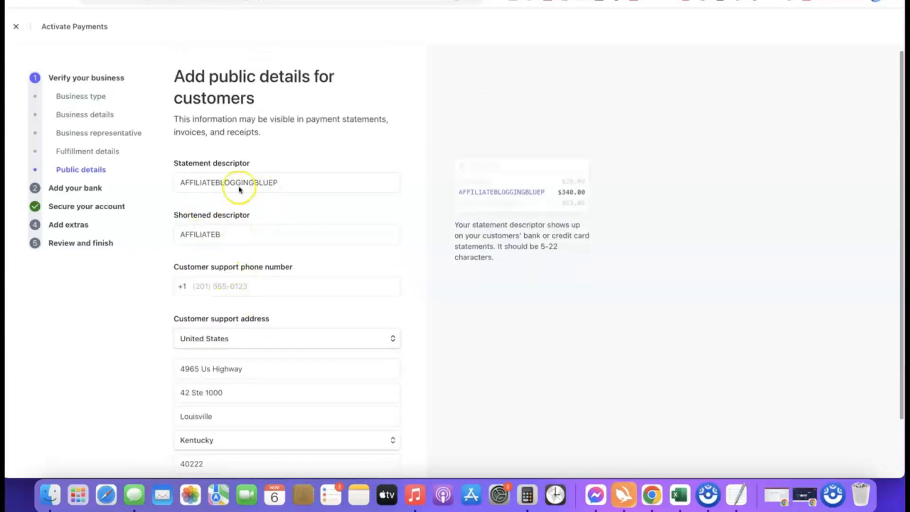
scroll(266, 159, "down", 2)
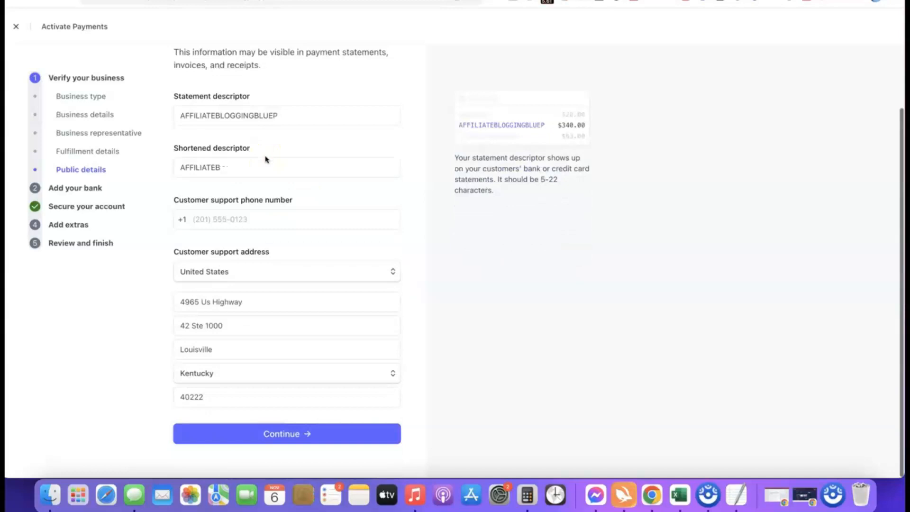
left_click(266, 444)
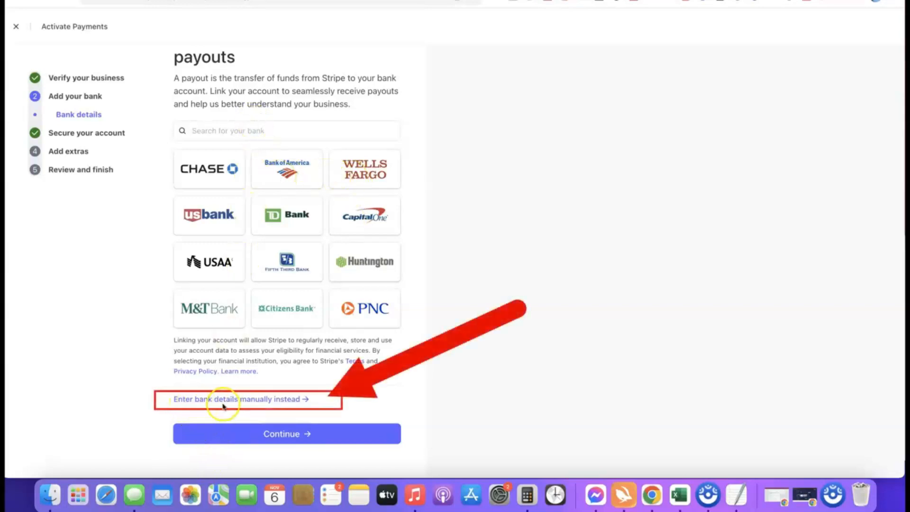
Step: Add the payout bank manually with its routing number and confirmed account number, save it and continue
left_click(265, 402)
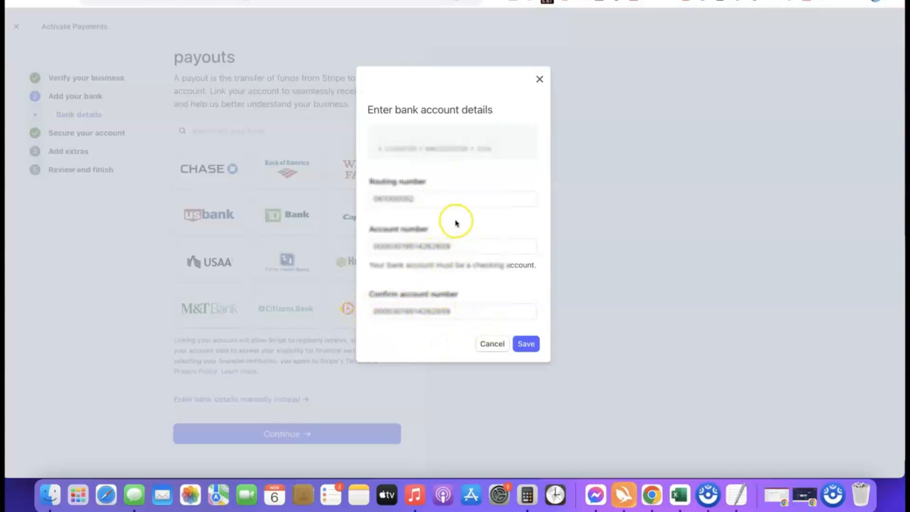
left_click(527, 344)
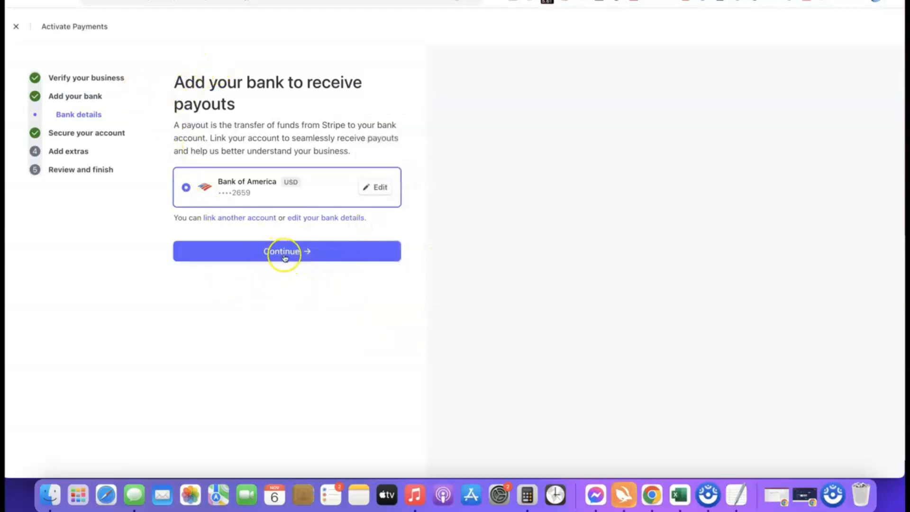
left_click(285, 251)
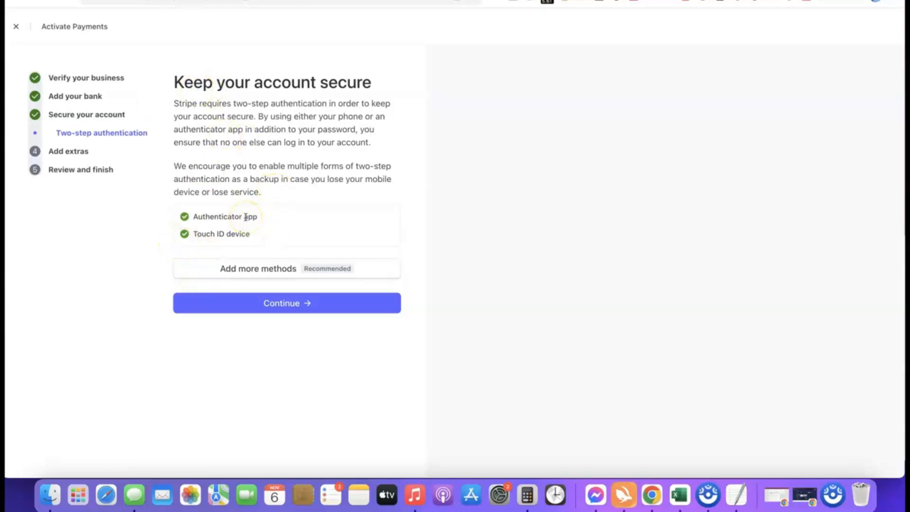
Step: Keep the existing two-step authentication methods and decline both automated sales tax calculation and climate contributions
left_click(290, 306)
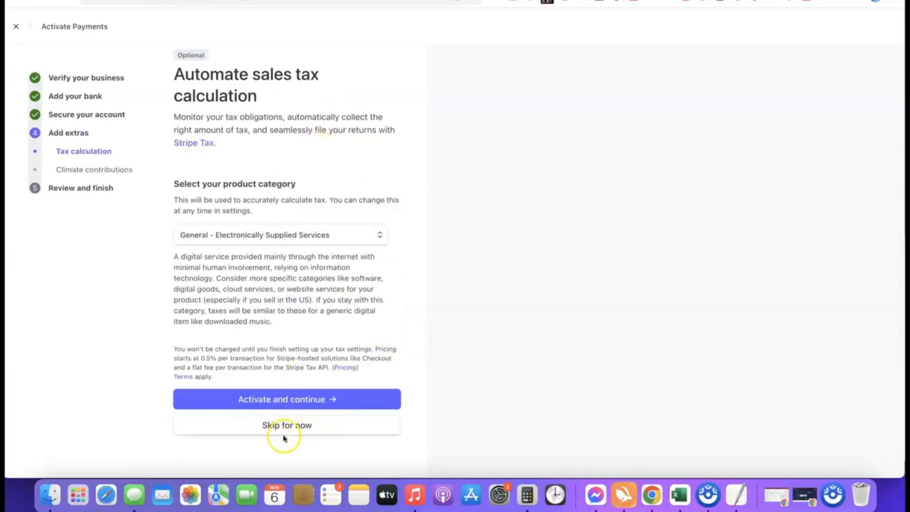
left_click(282, 430)
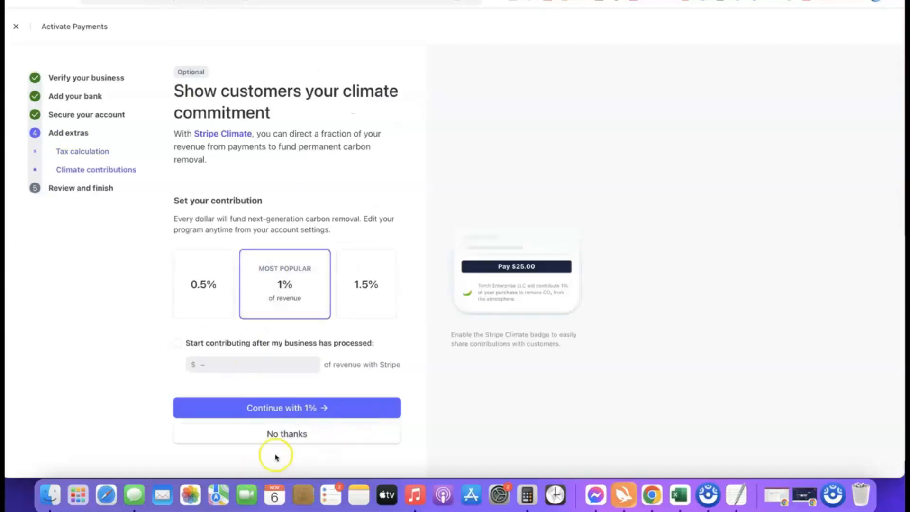
left_click(305, 434)
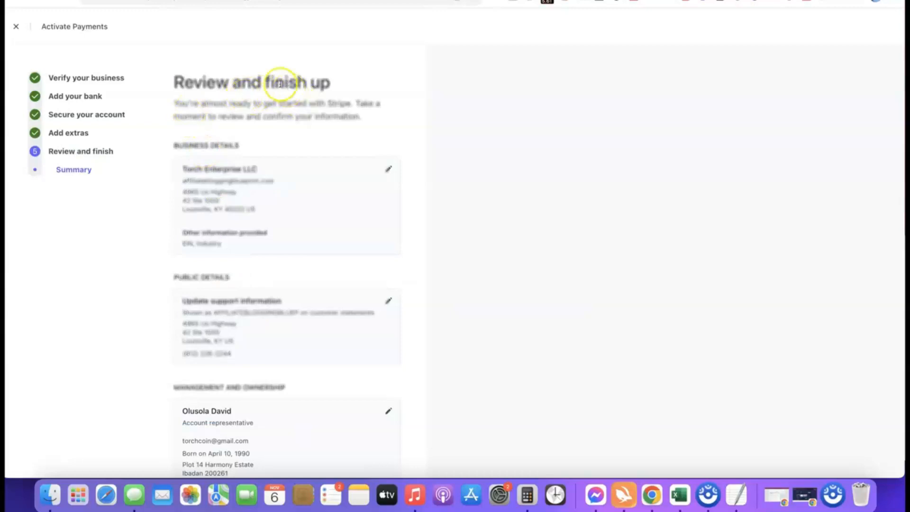
Step: Review the summary of business, public, representative and payout details, and agree to and submit the account activation
scroll(261, 73, "down", 5)
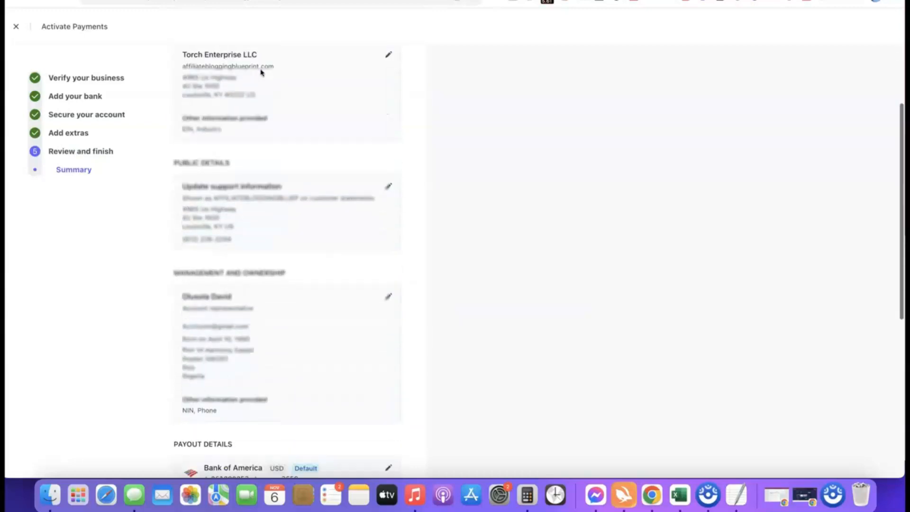
scroll(248, 71, "up", 2)
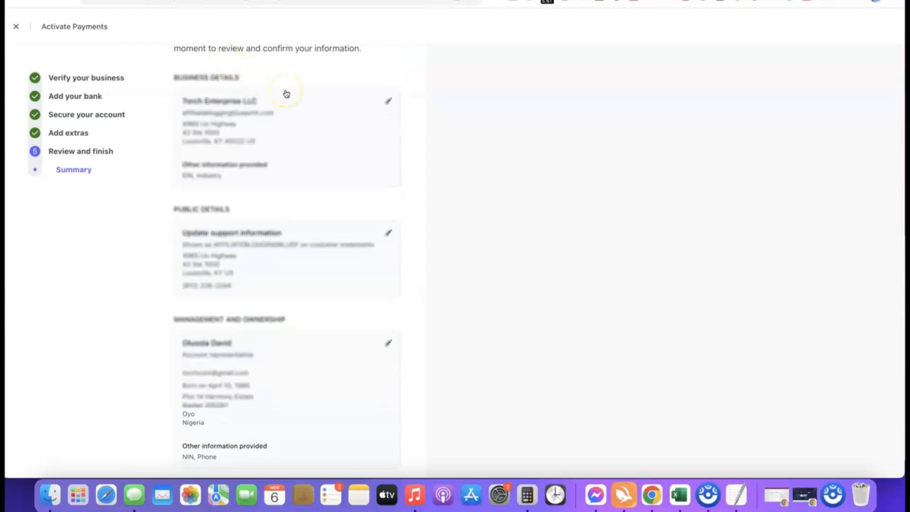
scroll(287, 94, "down", 15)
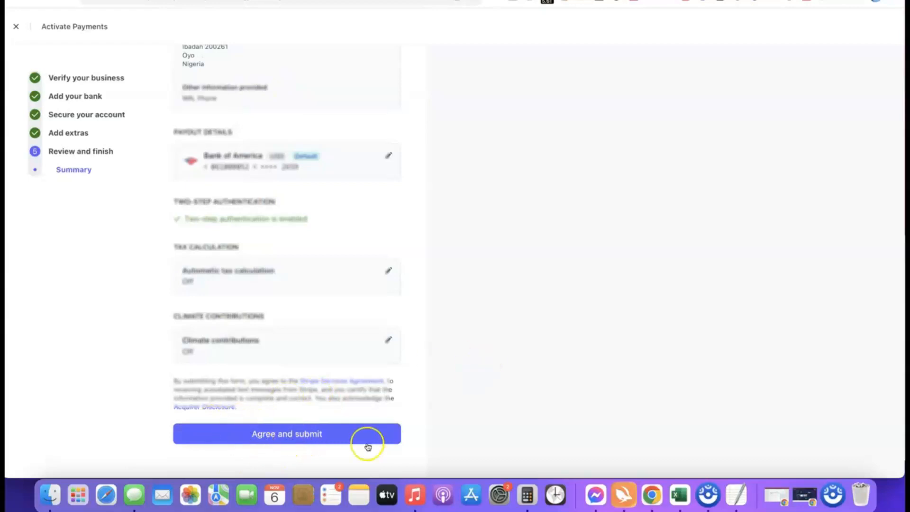
left_click(278, 432)
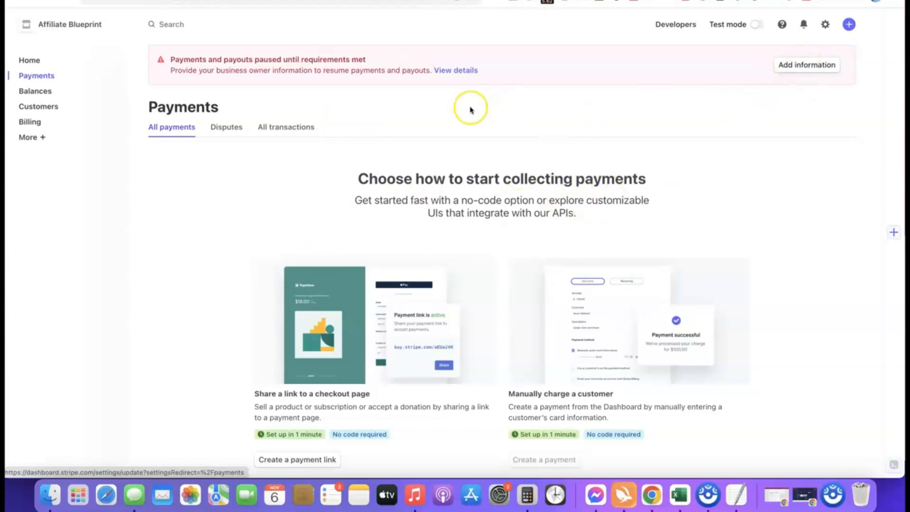
Step: Open the outstanding account requirements and start updating the account representative's missing information under management and ownership
left_click(788, 66)
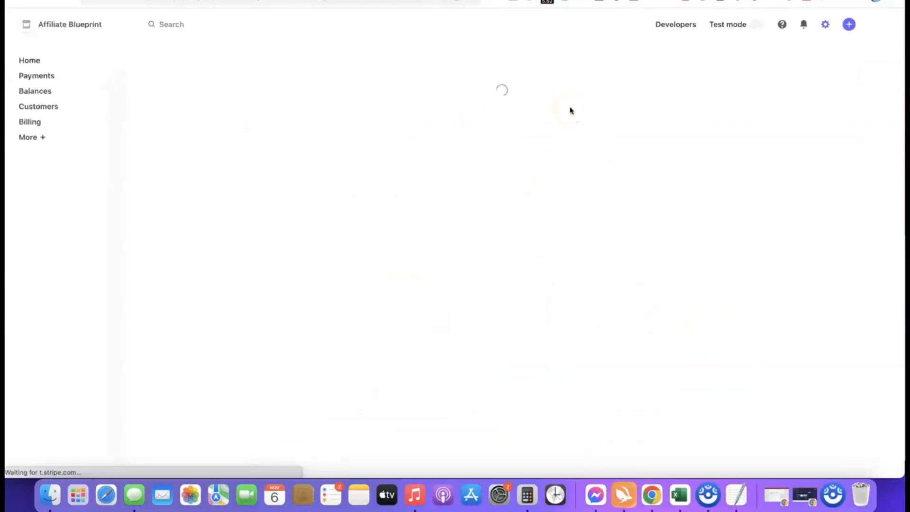
scroll(463, 125, "down", 2)
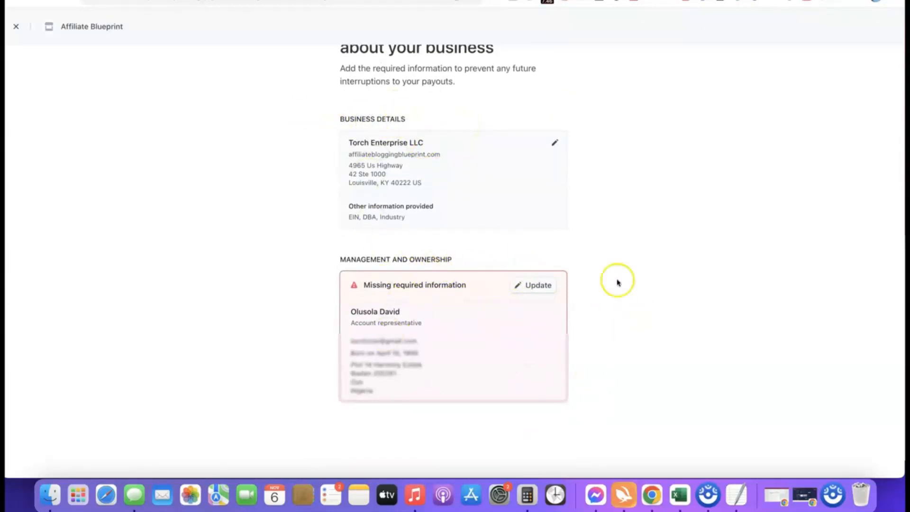
scroll(501, 378, "down", 1)
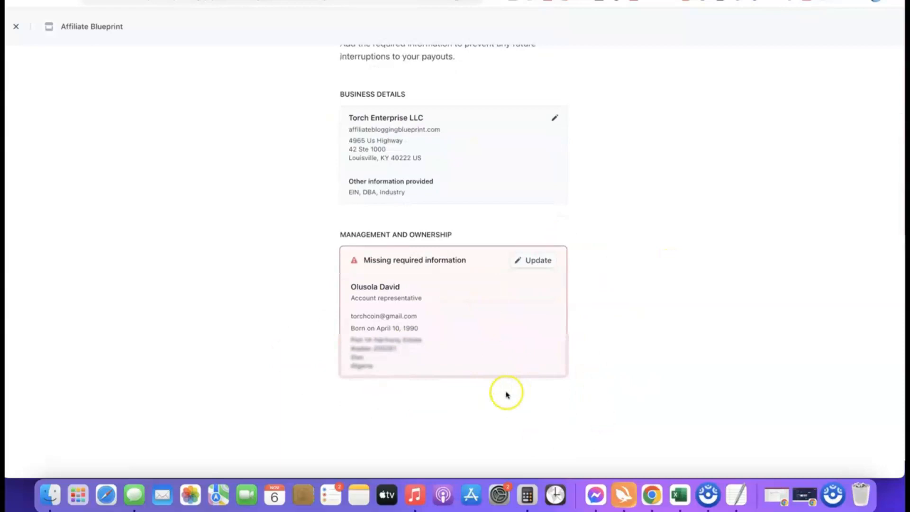
left_click(535, 261)
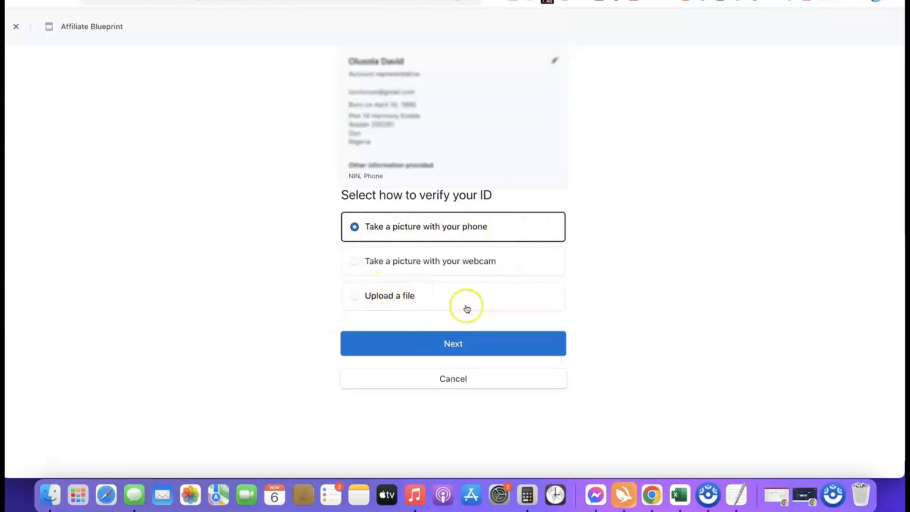
Step: Choose to verify the representative's ID by uploading a file, with Driver's license as the identification type
left_click(360, 295)
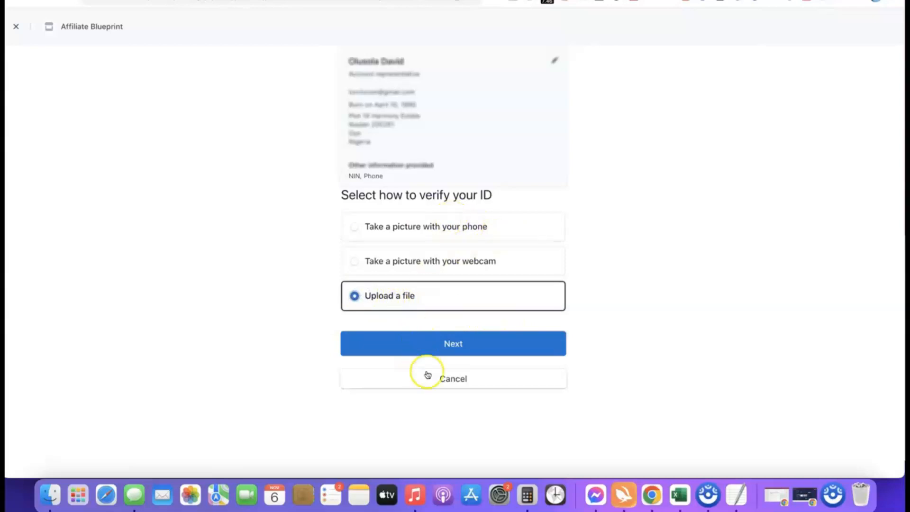
left_click(451, 343)
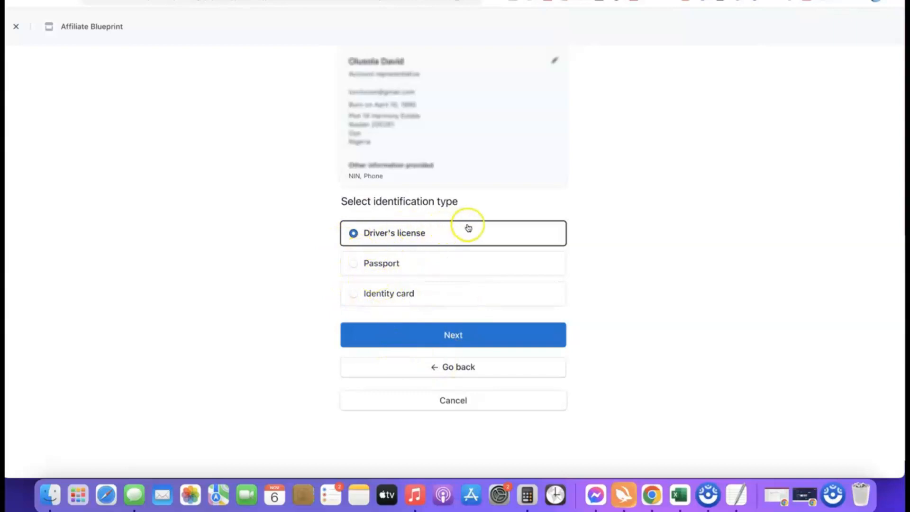
left_click(454, 336)
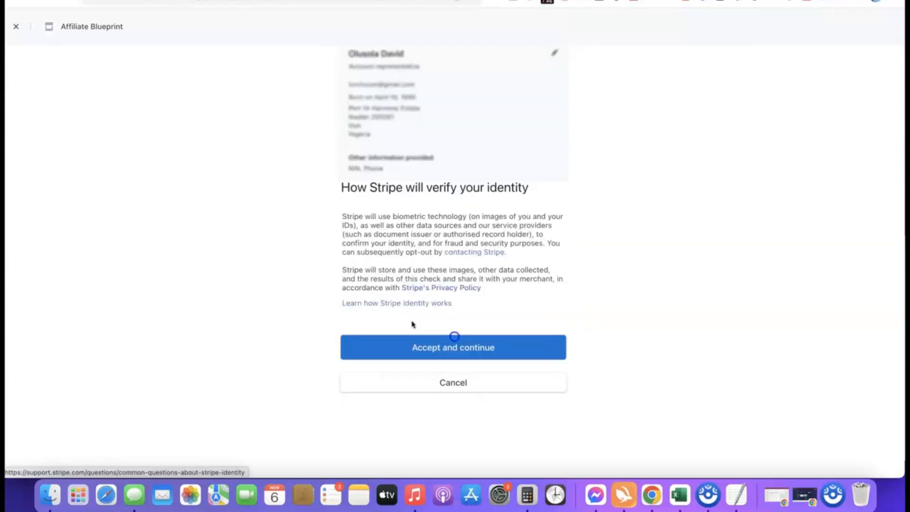
Step: Accept the identity verification terms and upload the Drivers License image as the front of the identity document
left_click(445, 348)
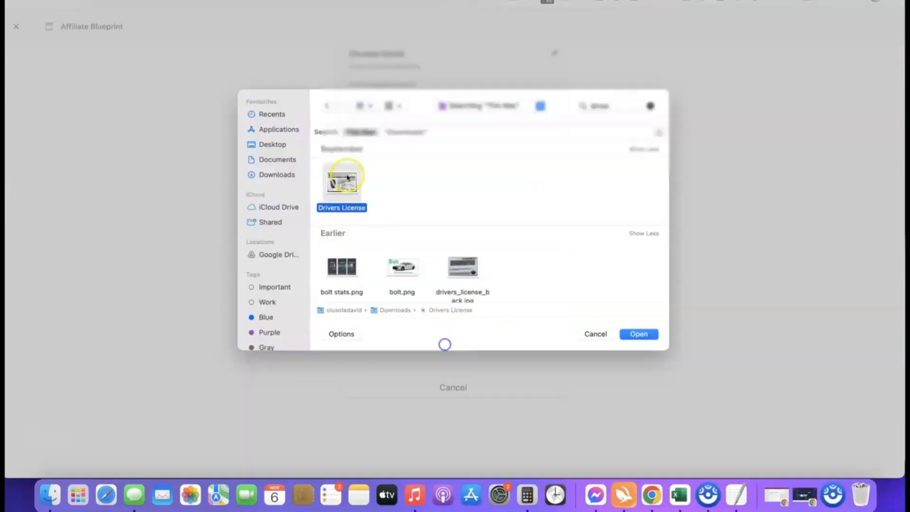
left_click(638, 334)
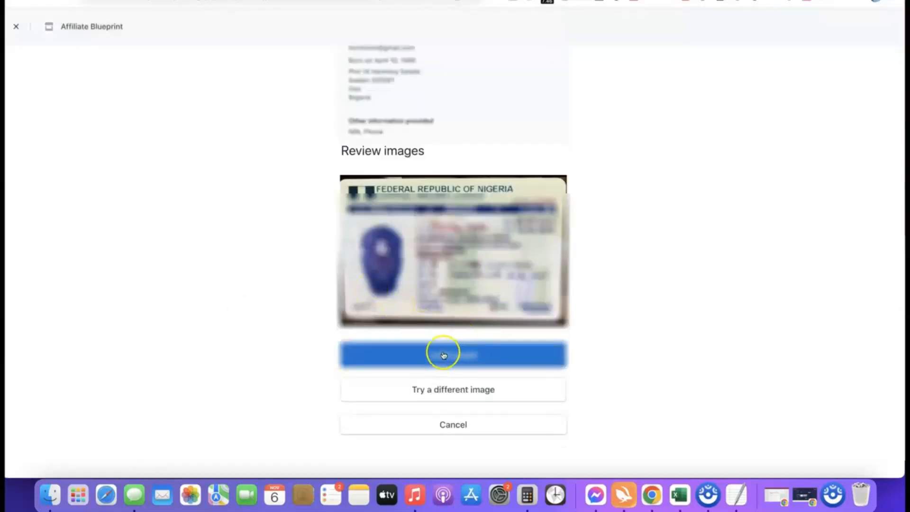
left_click(444, 356)
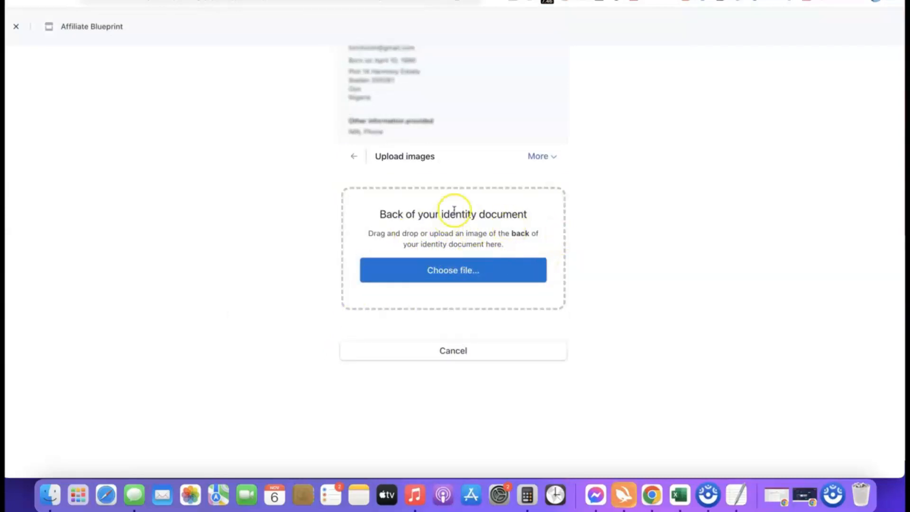
Step: Upload drivers_license_back.jpg as the back of the identity document, continue with that image anyway, and return to the dashboard
left_click(456, 272)
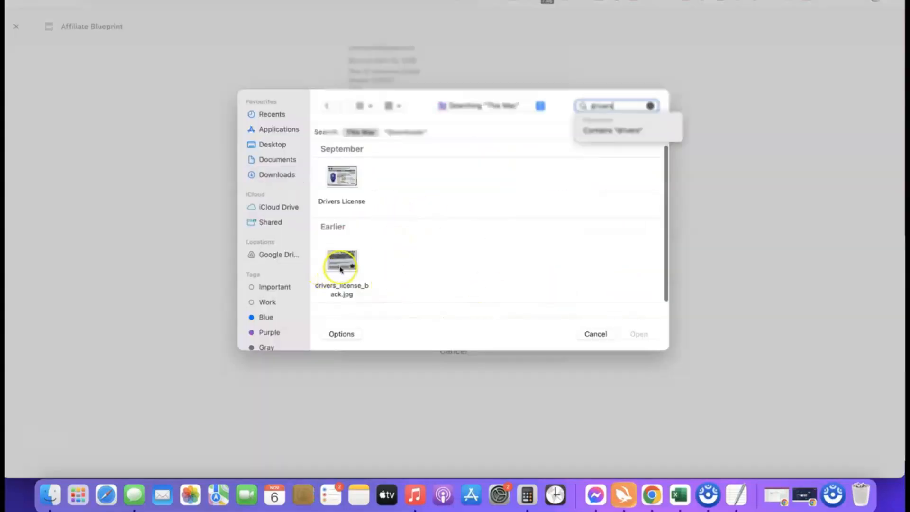
left_click(340, 269)
left_click(639, 336)
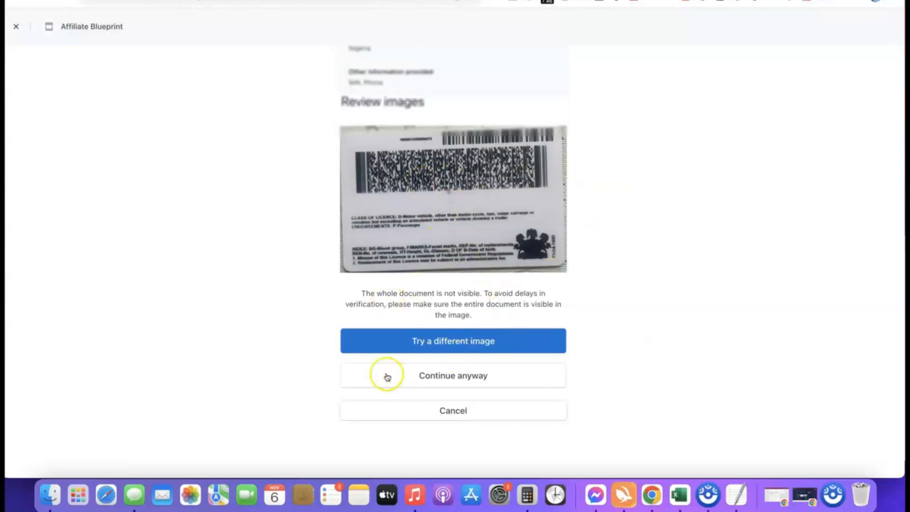
left_click(448, 374)
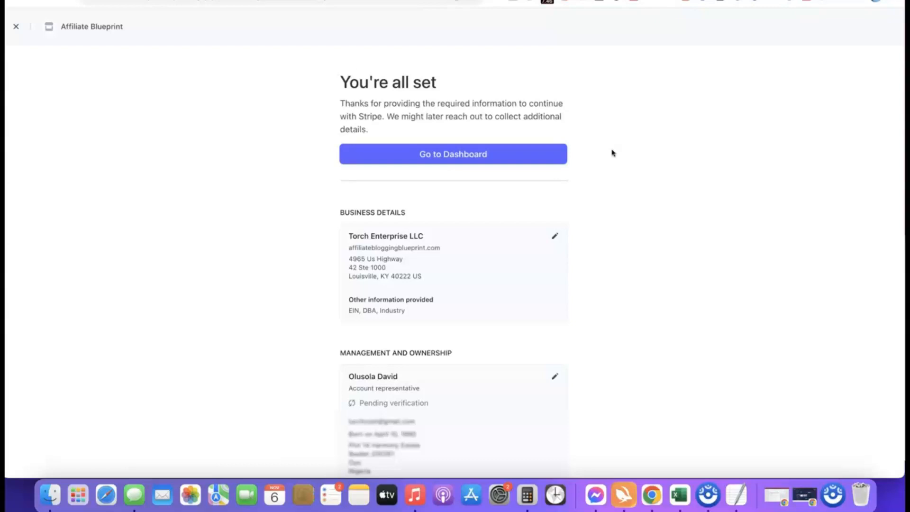
left_click(452, 154)
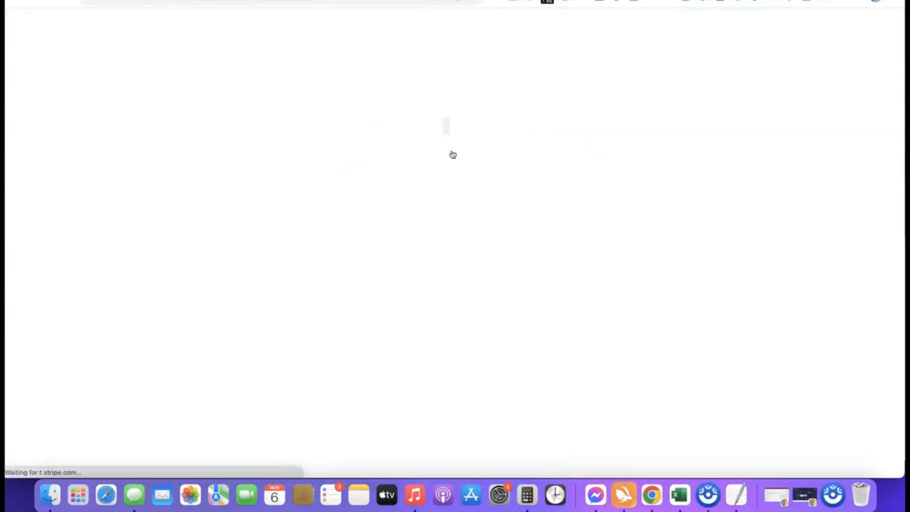